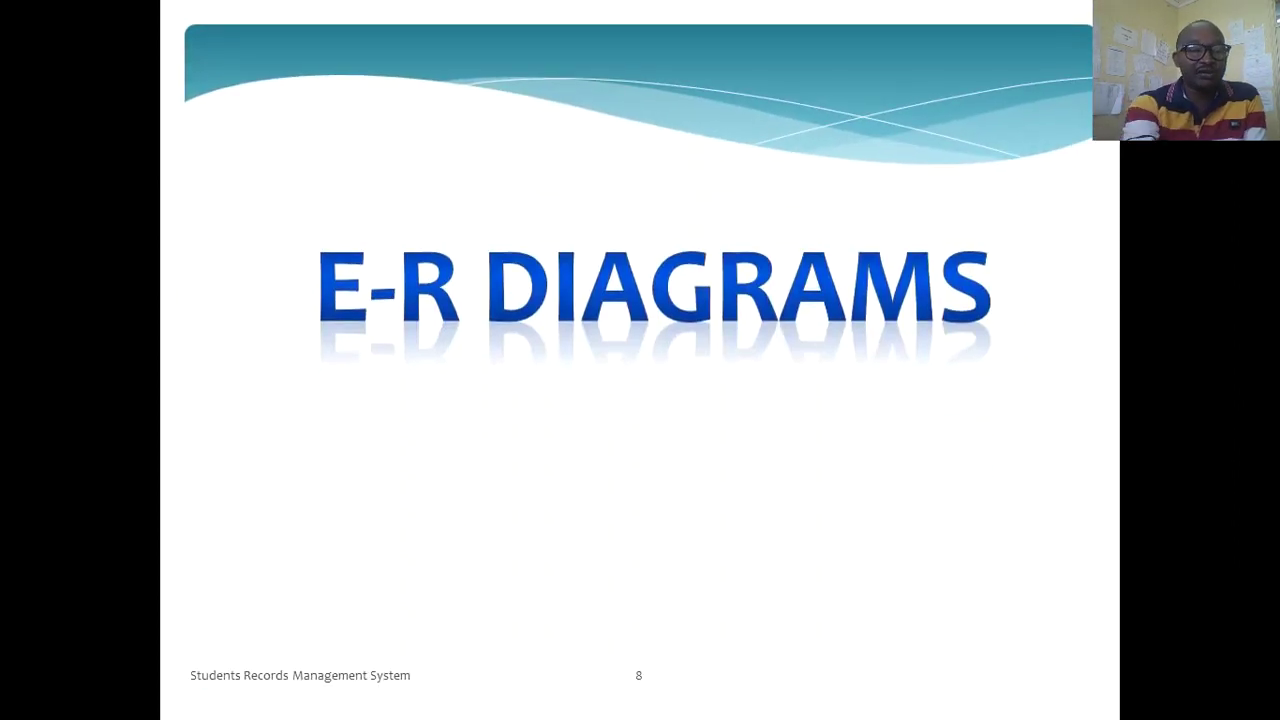
End the E-R diagrams slide show and switch to Word.
{"action": "key", "text": "Escape"}
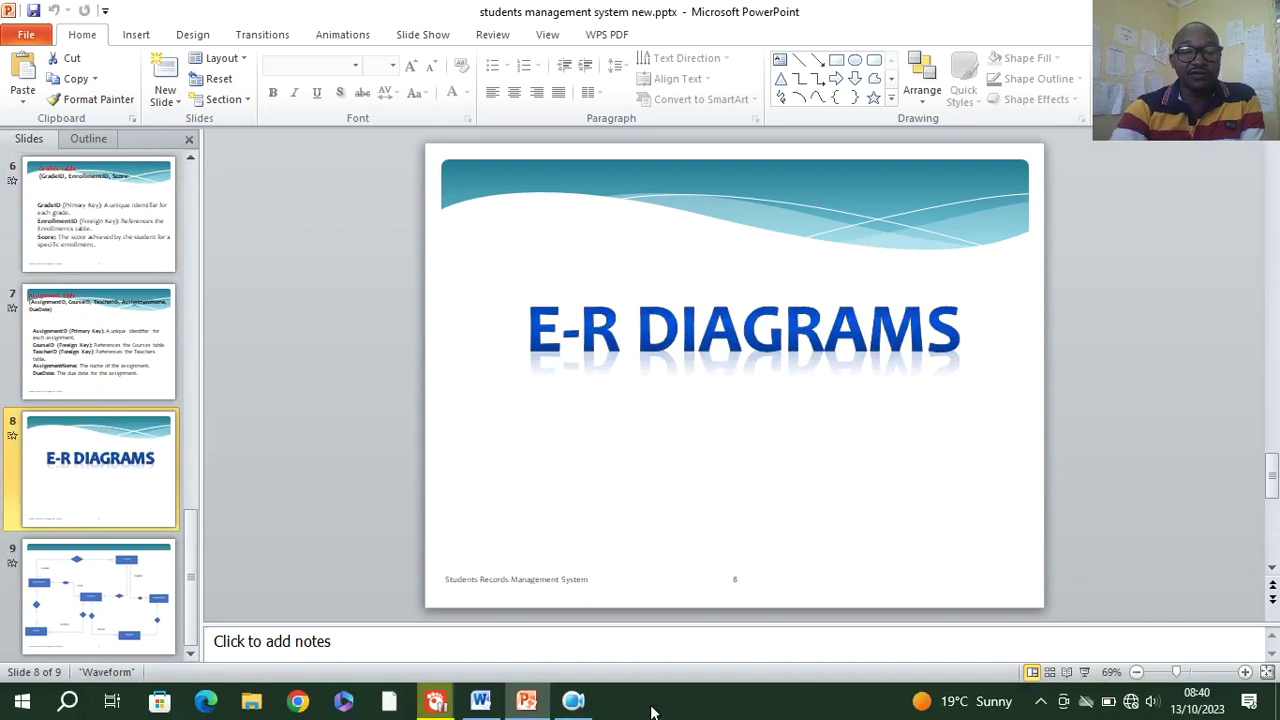
{"action": "left_click", "coordinate": [480, 700]}
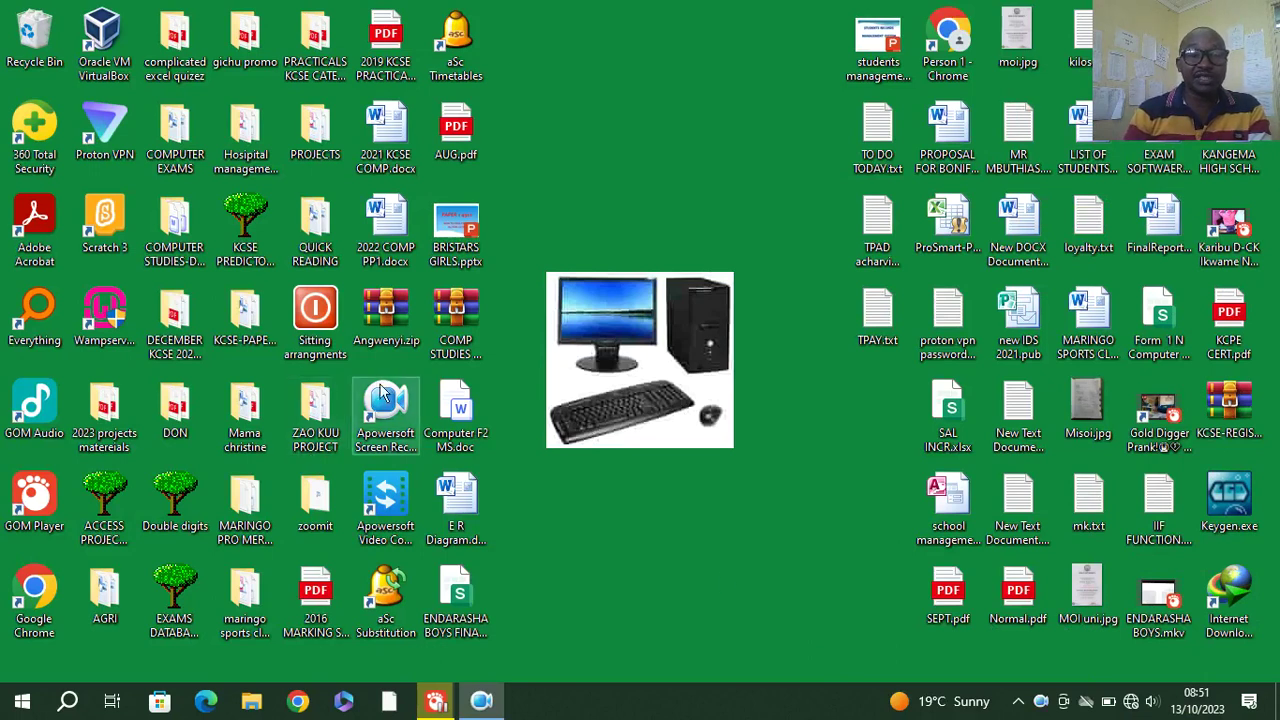
Search Windows for "zoo", open the ZoomIt utility and accept its settings with CTRL + 1 as the zoom toggle.
{"action": "right_click", "coordinate": [539, 158]}
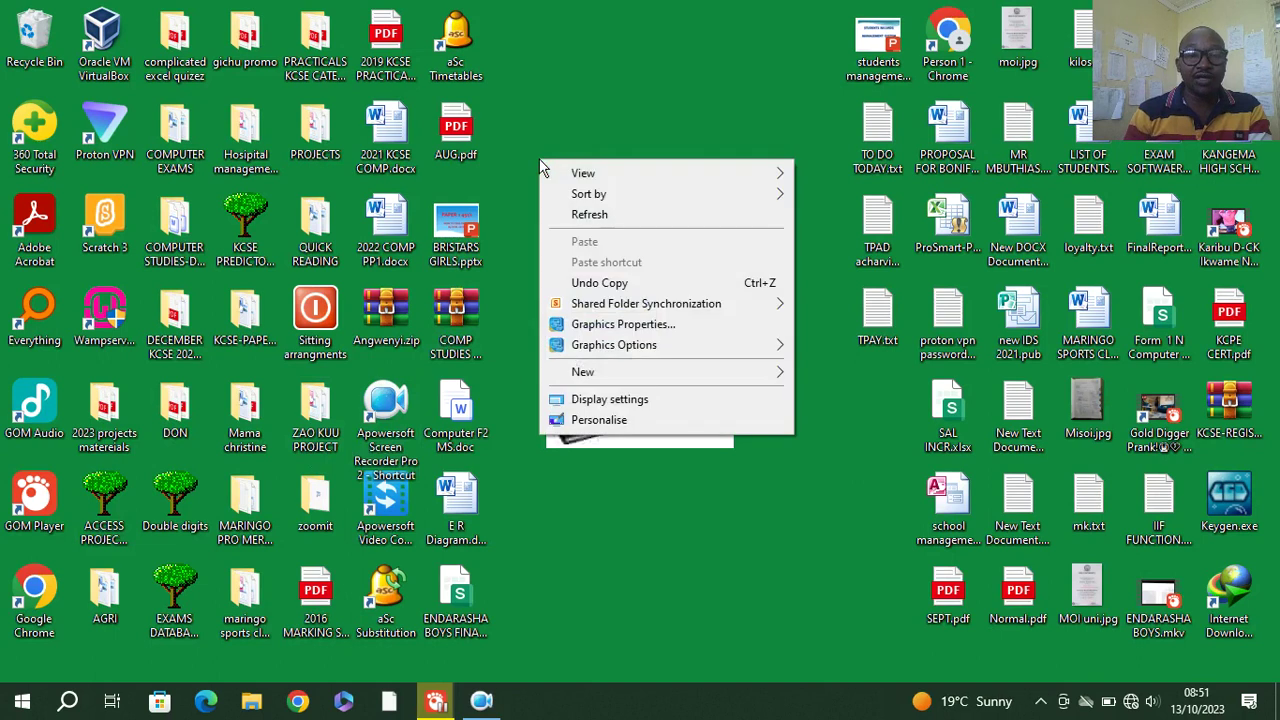
{"action": "left_click", "coordinate": [68, 705]}
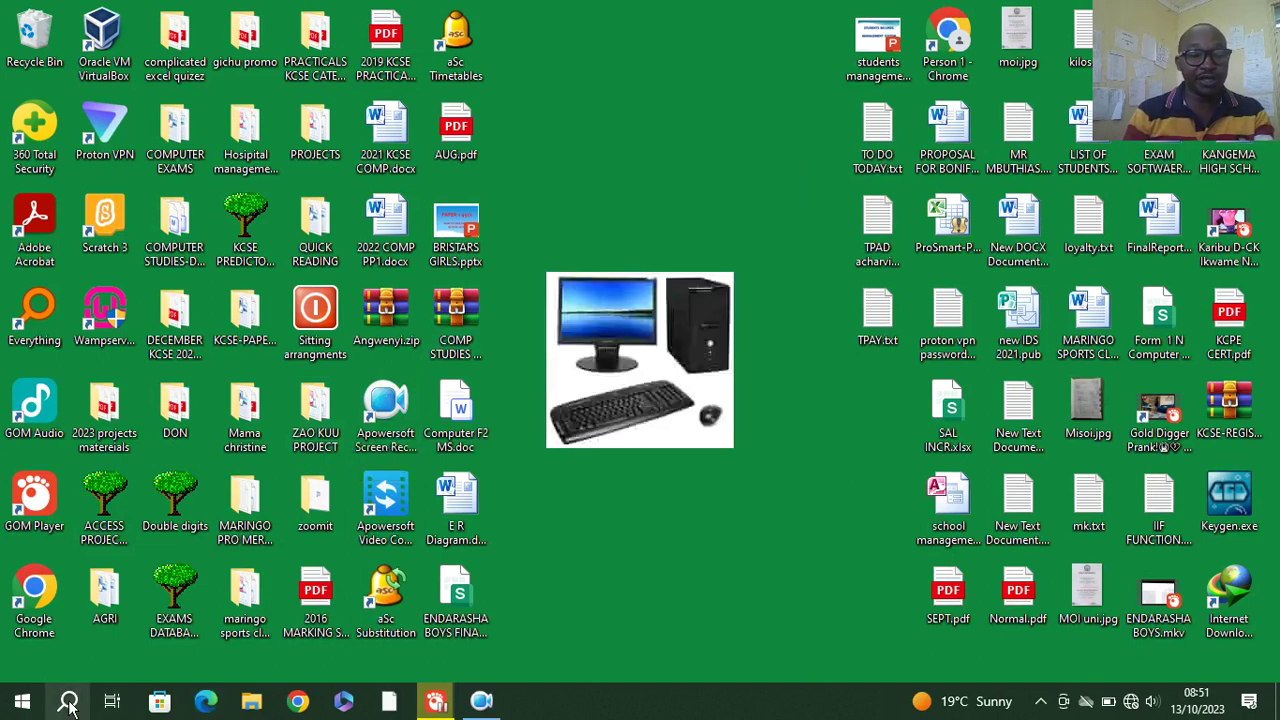
{"action": "type", "text": "zoo"}
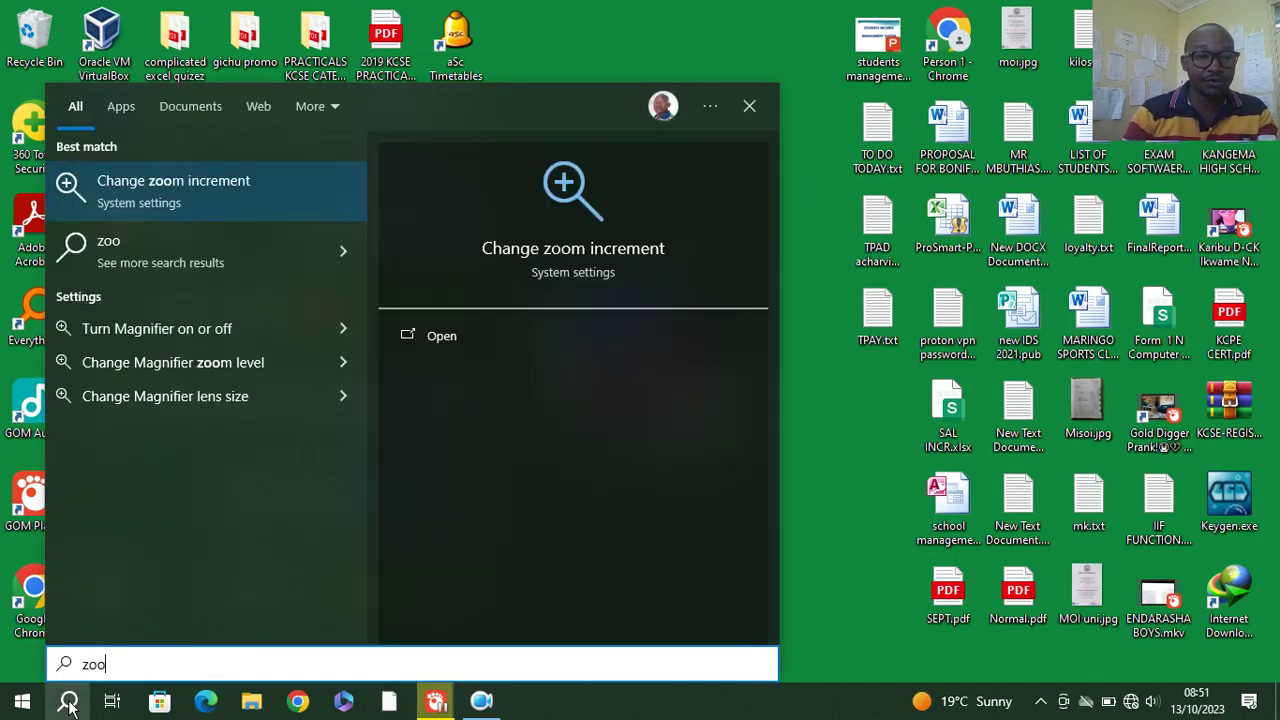
{"action": "left_click", "coordinate": [194, 187]}
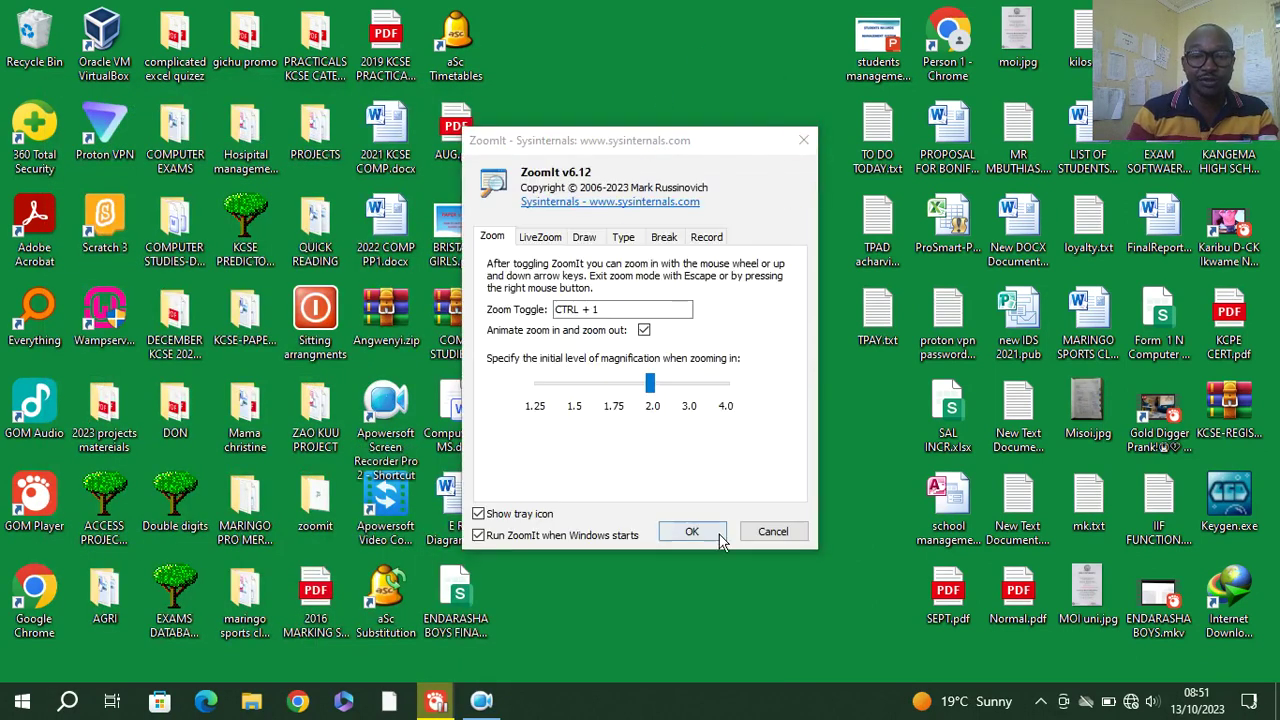
{"action": "left_click", "coordinate": [720, 538]}
Create a new Microsoft Access database on the desktop named "Students records management system".
{"action": "right_click", "coordinate": [580, 204]}
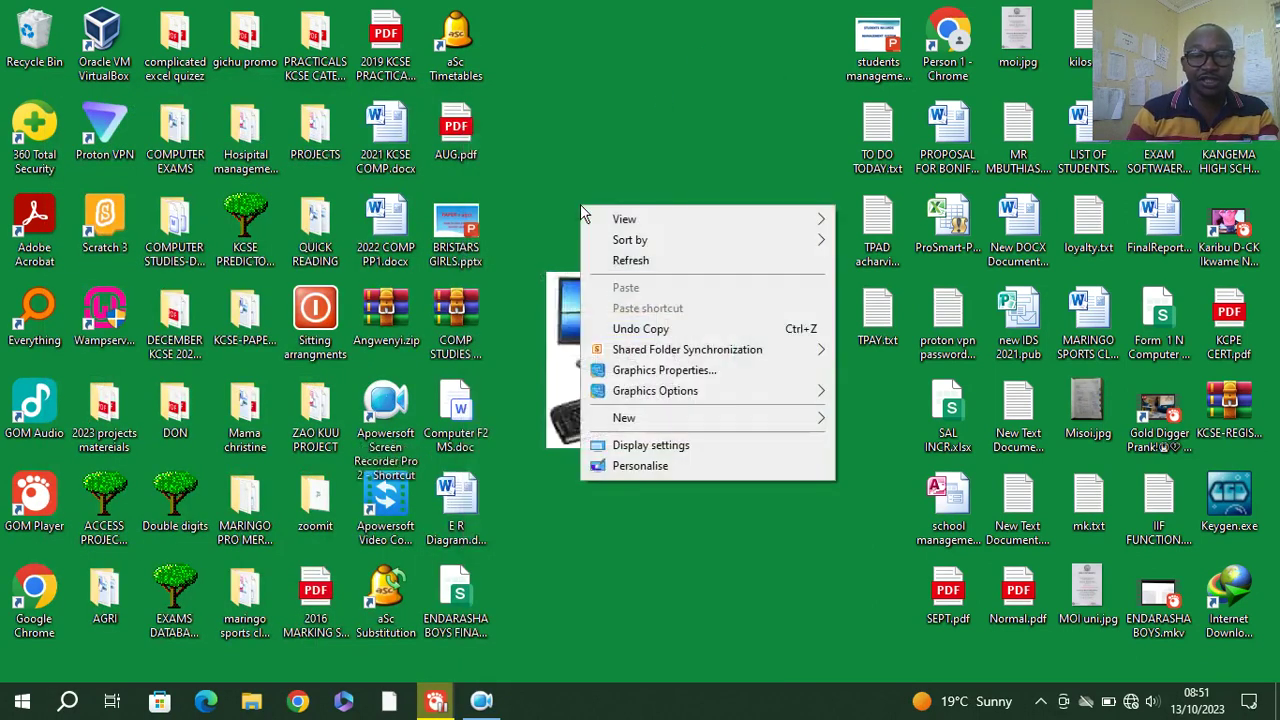
{"action": "mouse_move", "coordinate": [700, 420]}
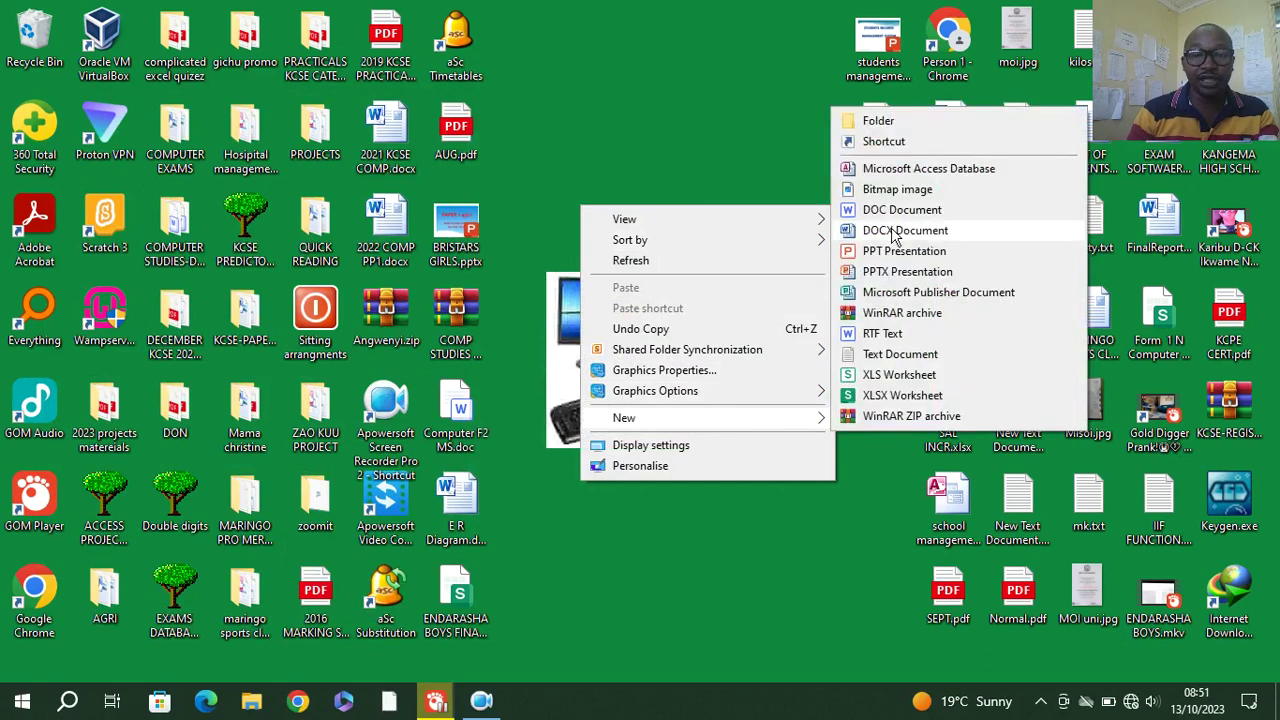
{"action": "left_click", "coordinate": [893, 169]}
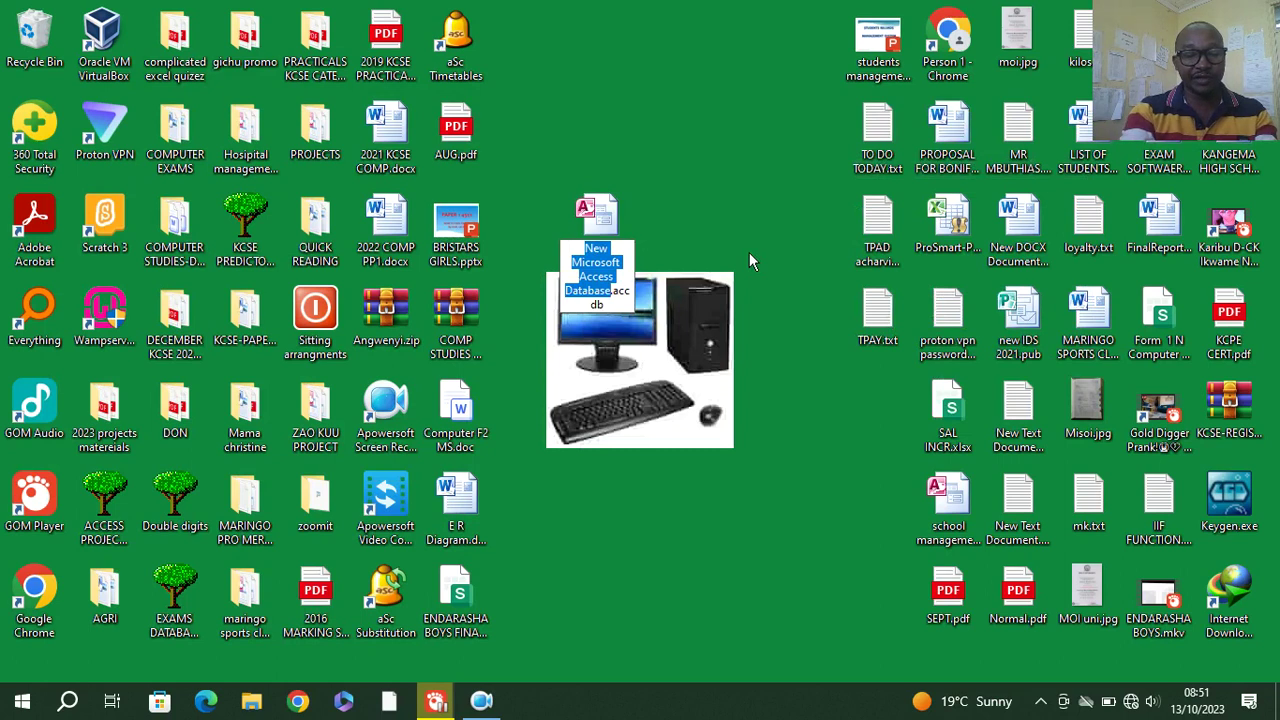
{"action": "type", "text": "Student"}
{"action": "type", "text": "s record"}
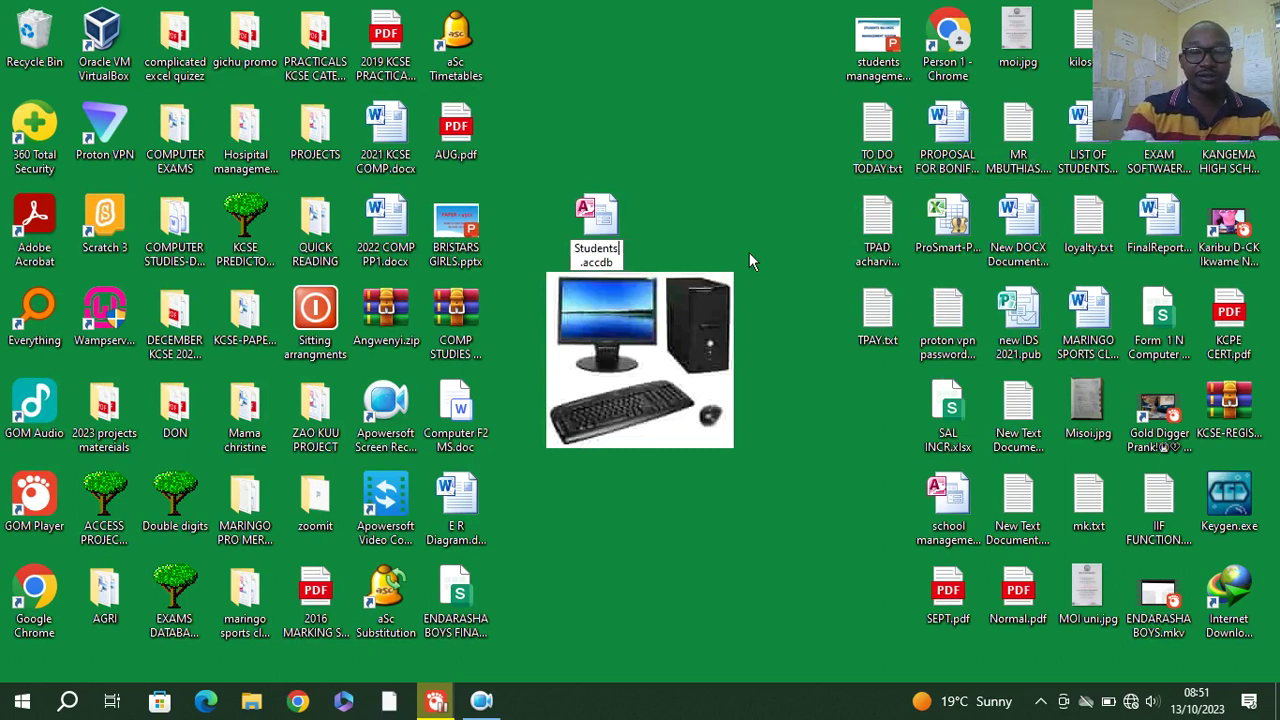
{"action": "type", "text": "s manage"}
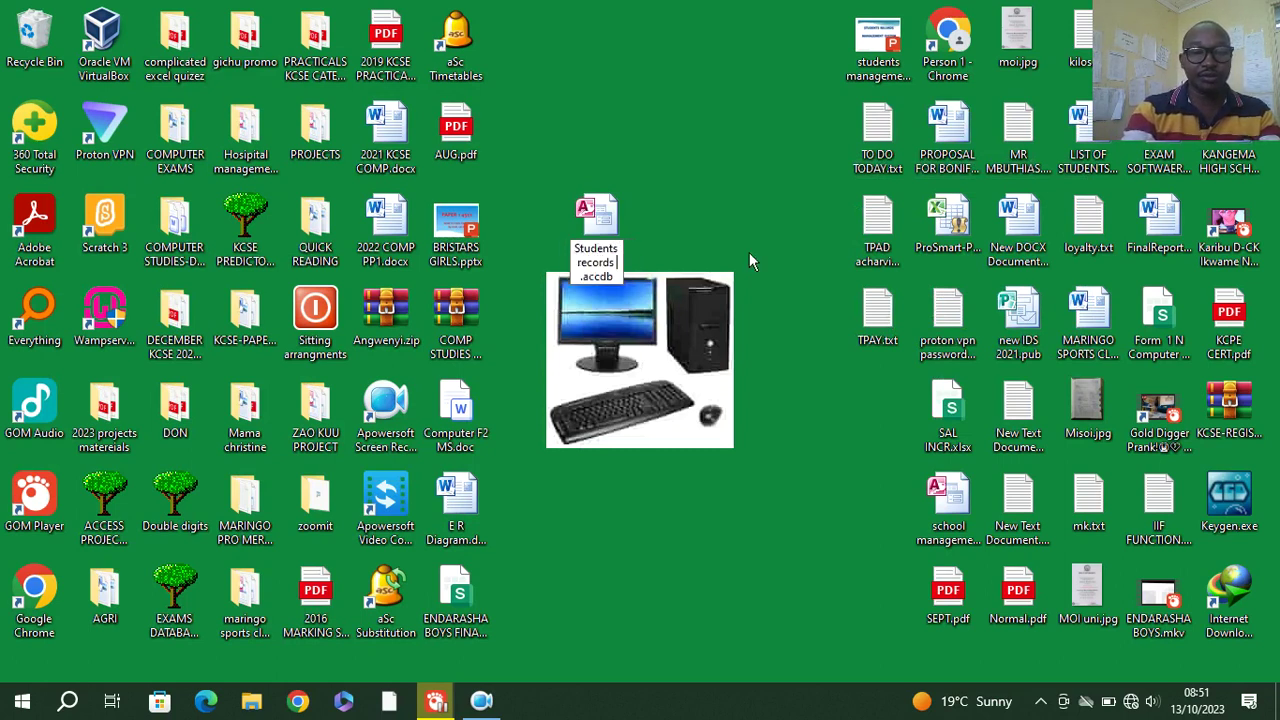
{"action": "type", "text": "ment system"}
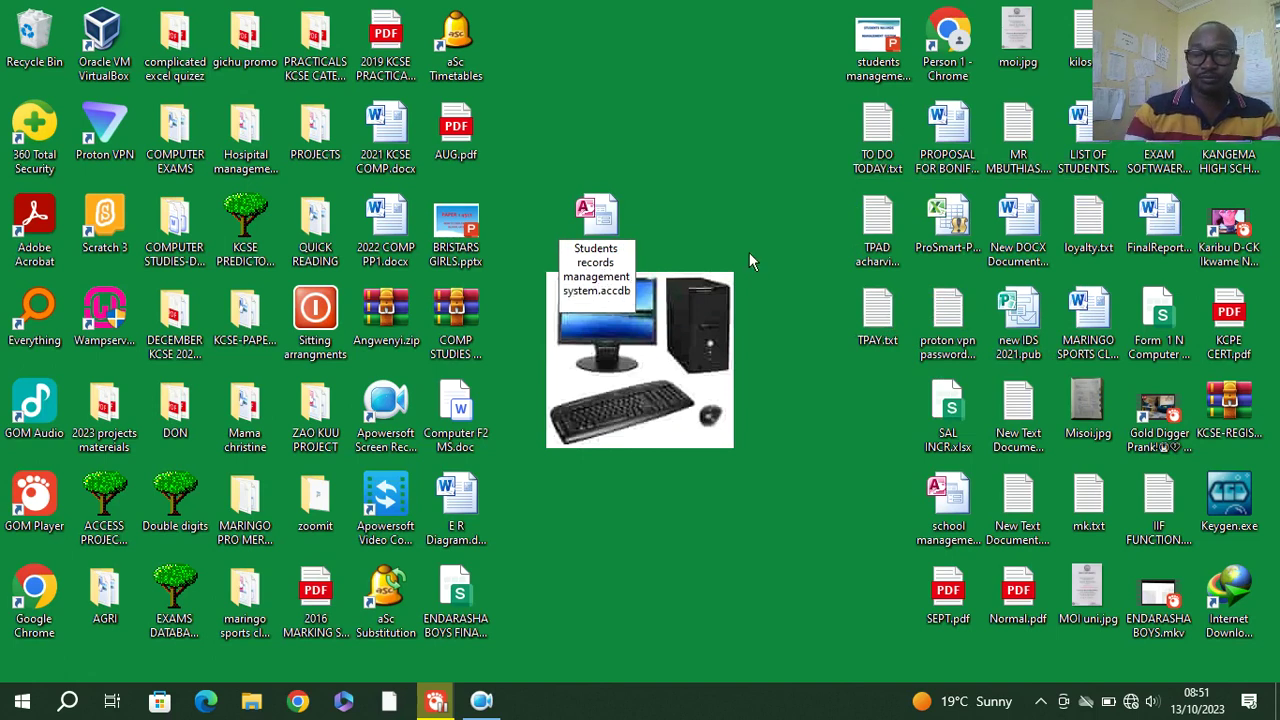
{"action": "key", "text": "Return"}
Open the new Students records management system database and create a blank table in Design view.
{"action": "double_click", "coordinate": [604, 222]}
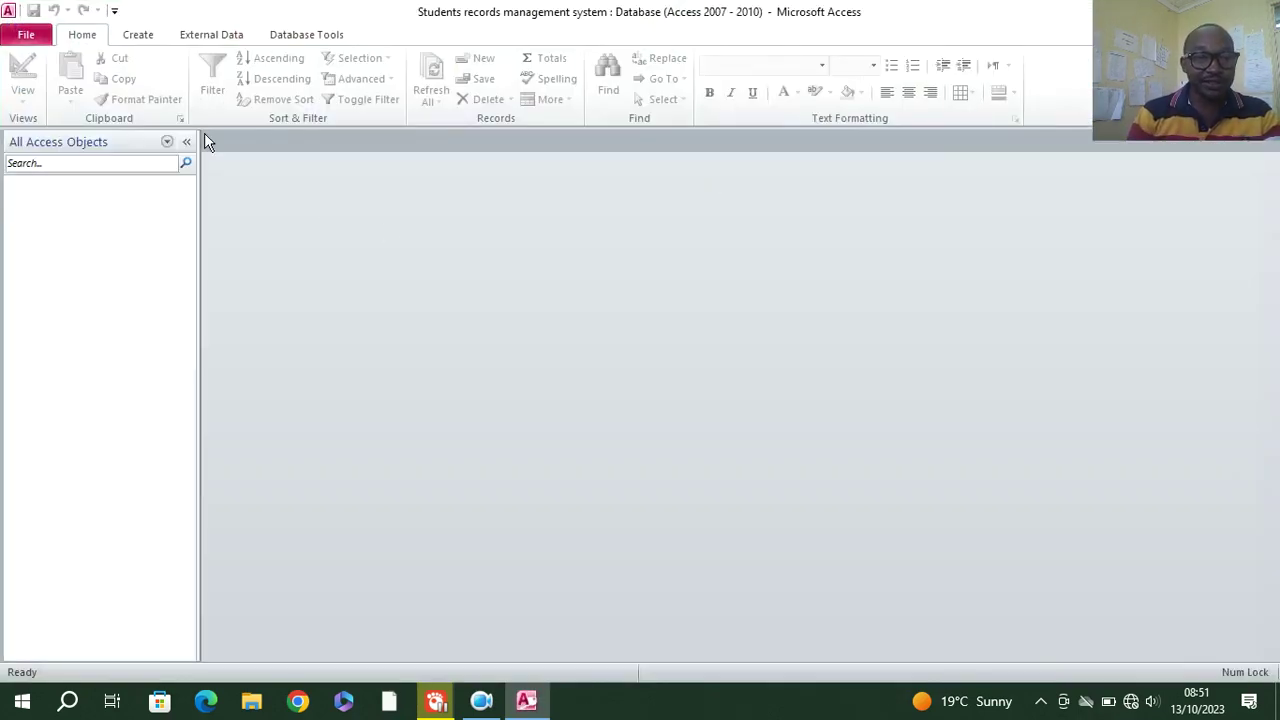
{"action": "left_click", "coordinate": [138, 40]}
{"action": "left_click", "coordinate": [130, 85]}
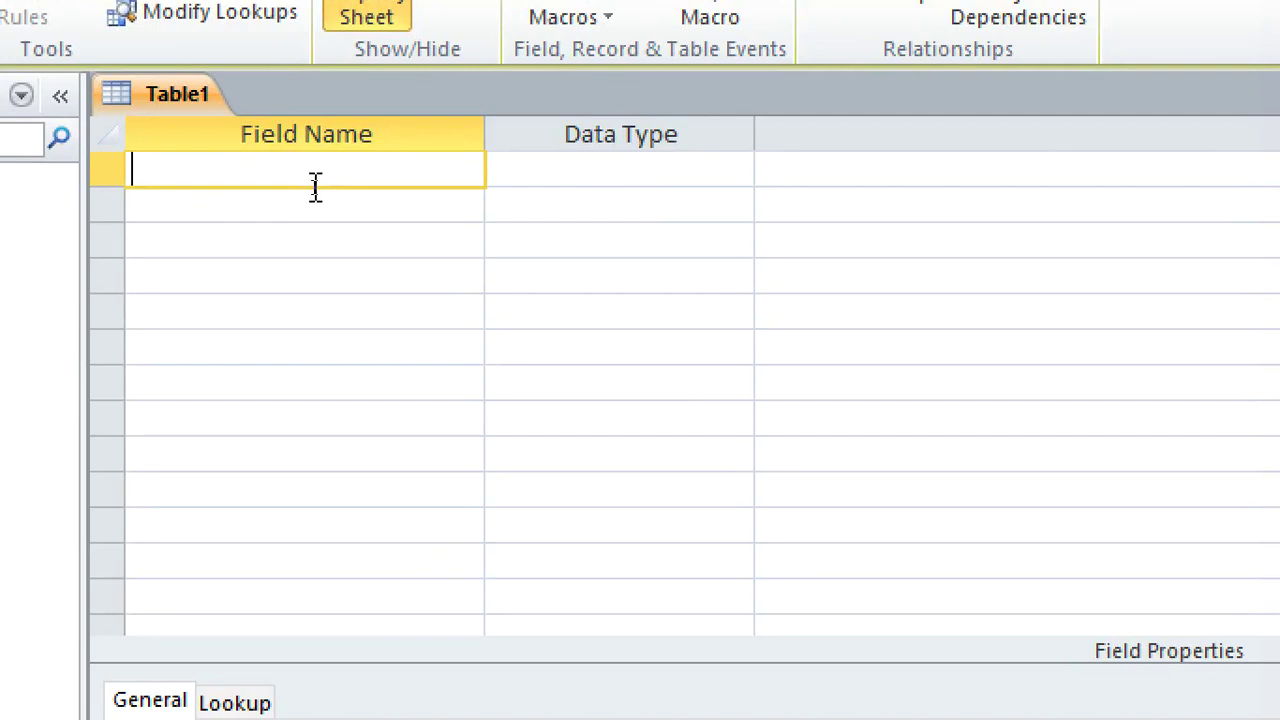
Add a StudentID field with the Text data type and make it the table's primary key.
{"action": "type", "text": "StudentID"}
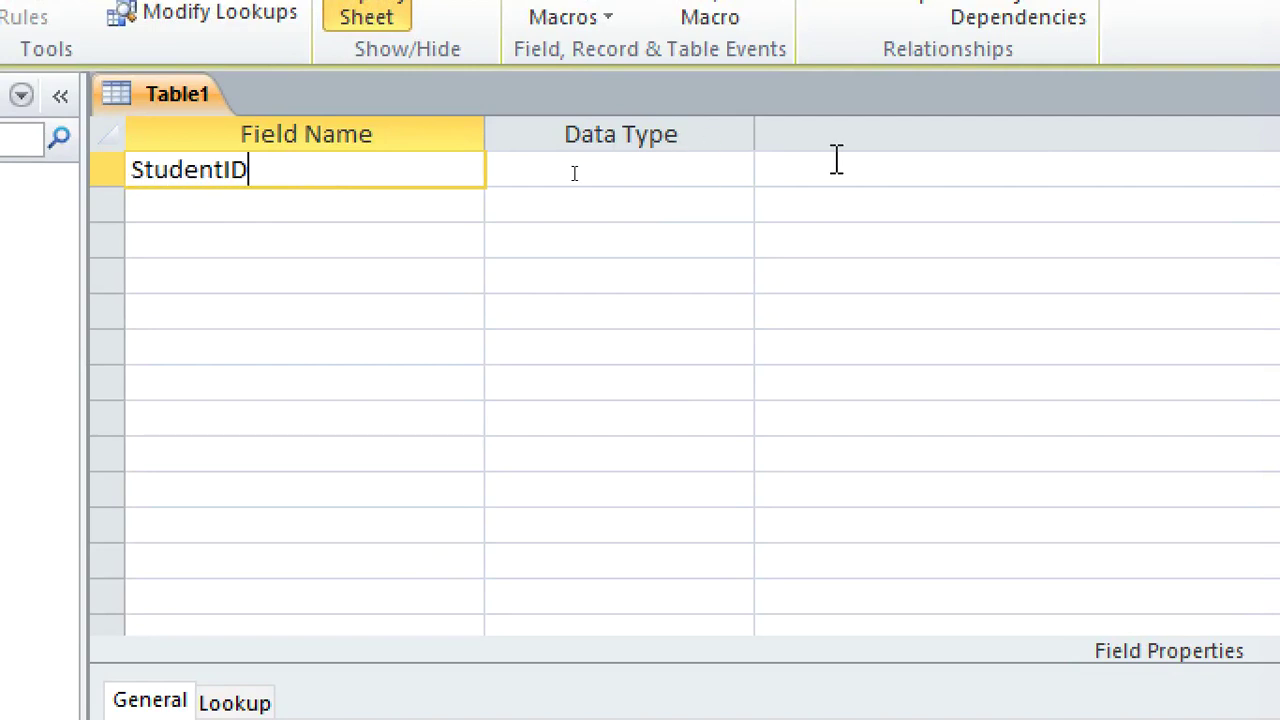
{"action": "left_click", "coordinate": [626, 171]}
{"action": "right_click", "coordinate": [626, 172]}
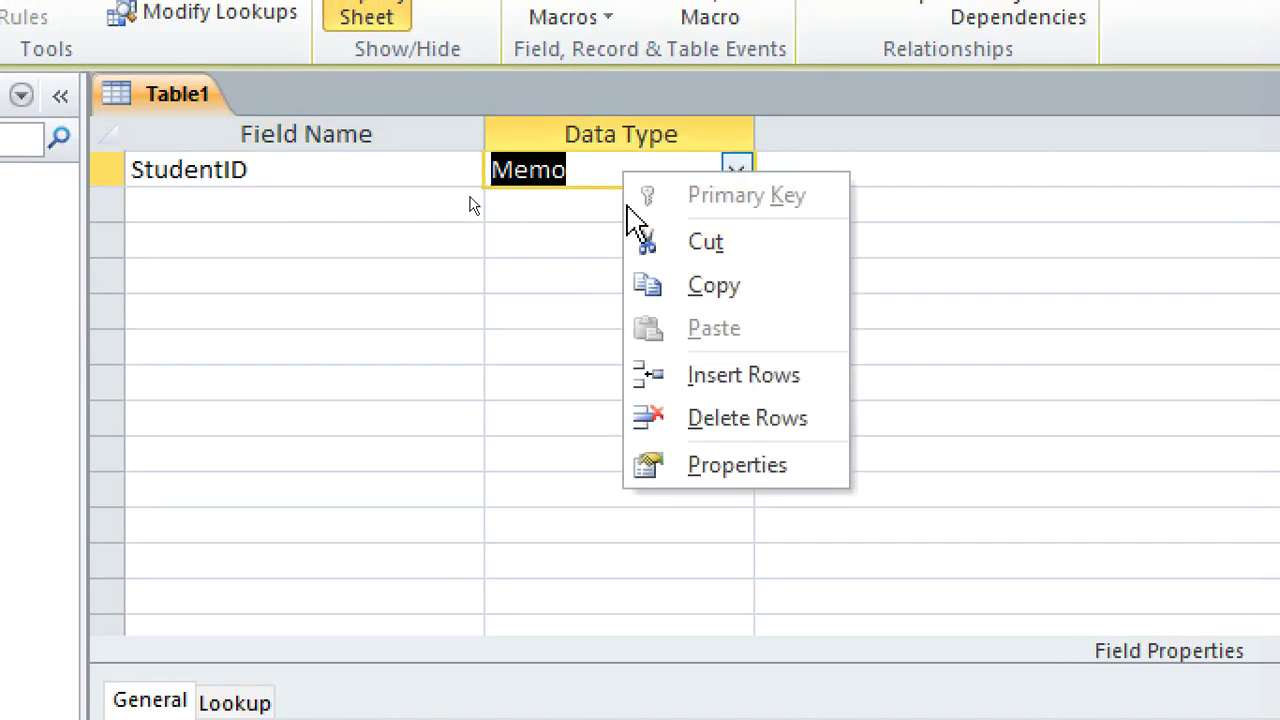
{"action": "left_click", "coordinate": [586, 180]}
{"action": "double_click", "coordinate": [586, 178]}
{"action": "type", "text": "t"}
{"action": "left_click", "coordinate": [586, 178]}
{"action": "right_click", "coordinate": [586, 180]}
{"action": "left_click", "coordinate": [688, 206]}
Add the fields FirstName and LastName below StudentID, keeping the Text data type.
{"action": "left_click", "coordinate": [376, 206]}
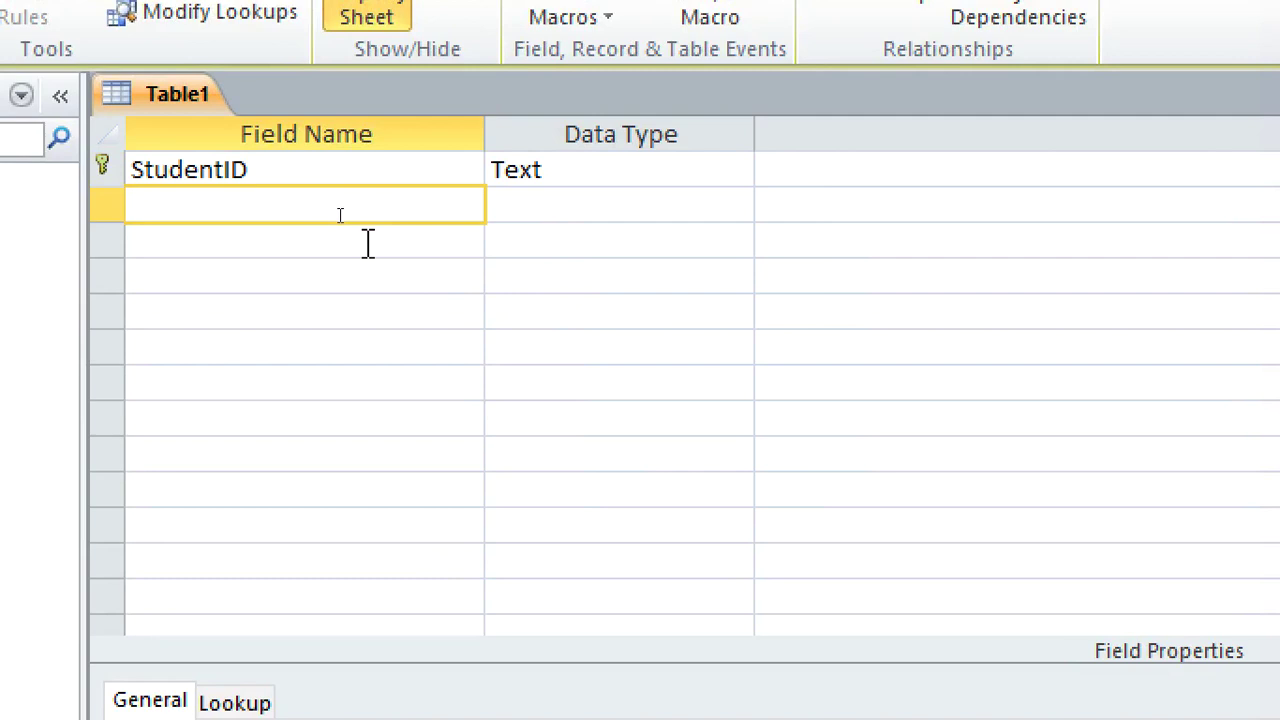
{"action": "type", "text": "FirstName"}
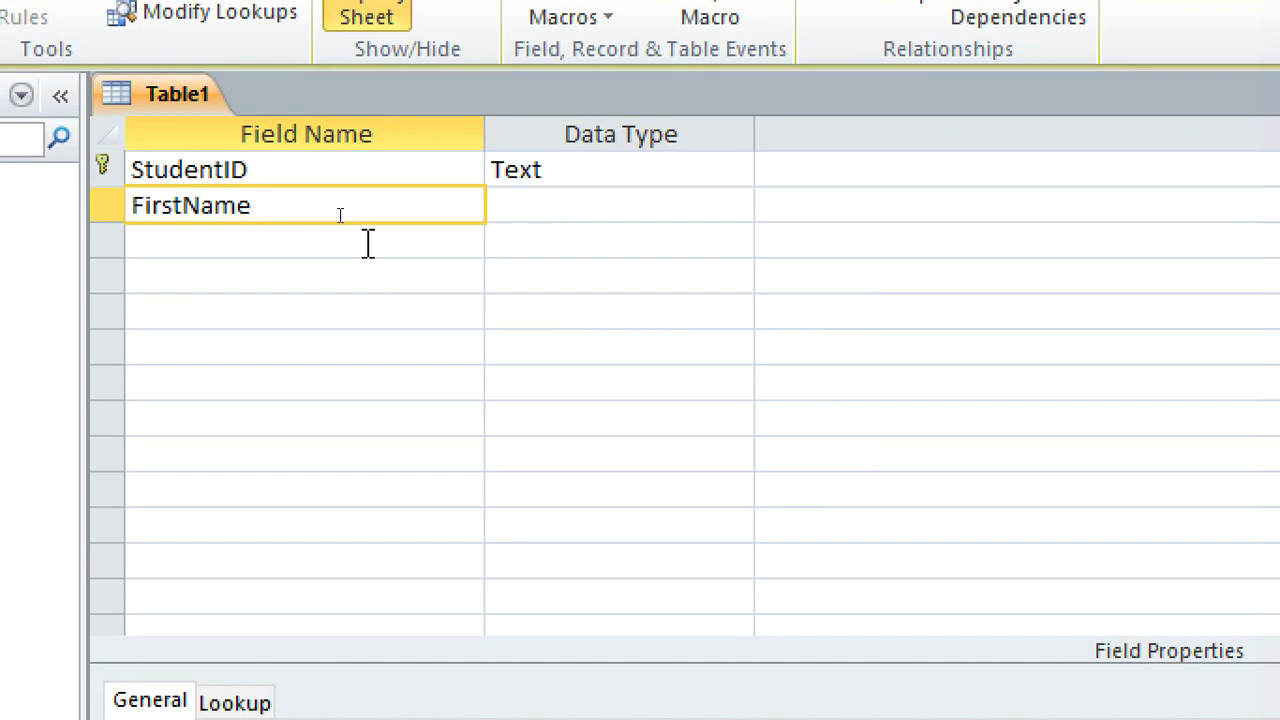
{"action": "left_click", "coordinate": [368, 243]}
{"action": "type", "text": "Last"}
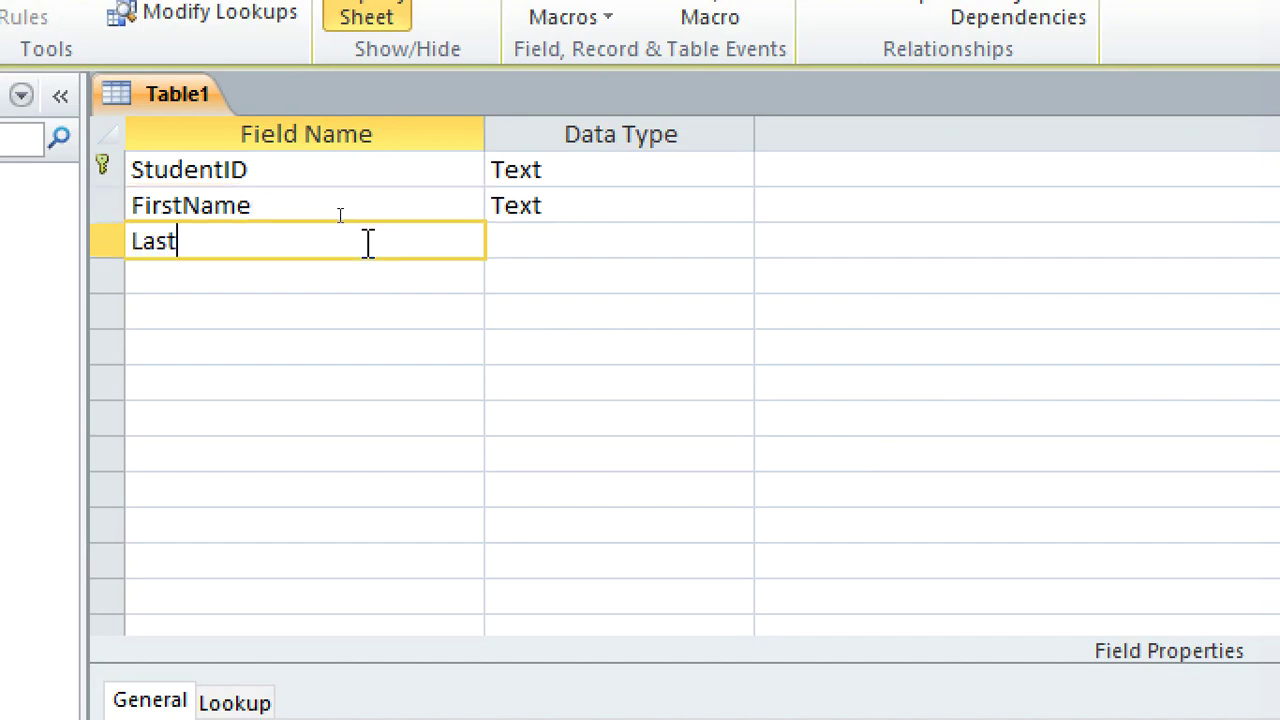
{"action": "type", "text": "Name"}
Add a DateOfBirth field with the Date/Time data type.
{"action": "key", "text": "Down"}
{"action": "type", "text": "DateOfBirth"}
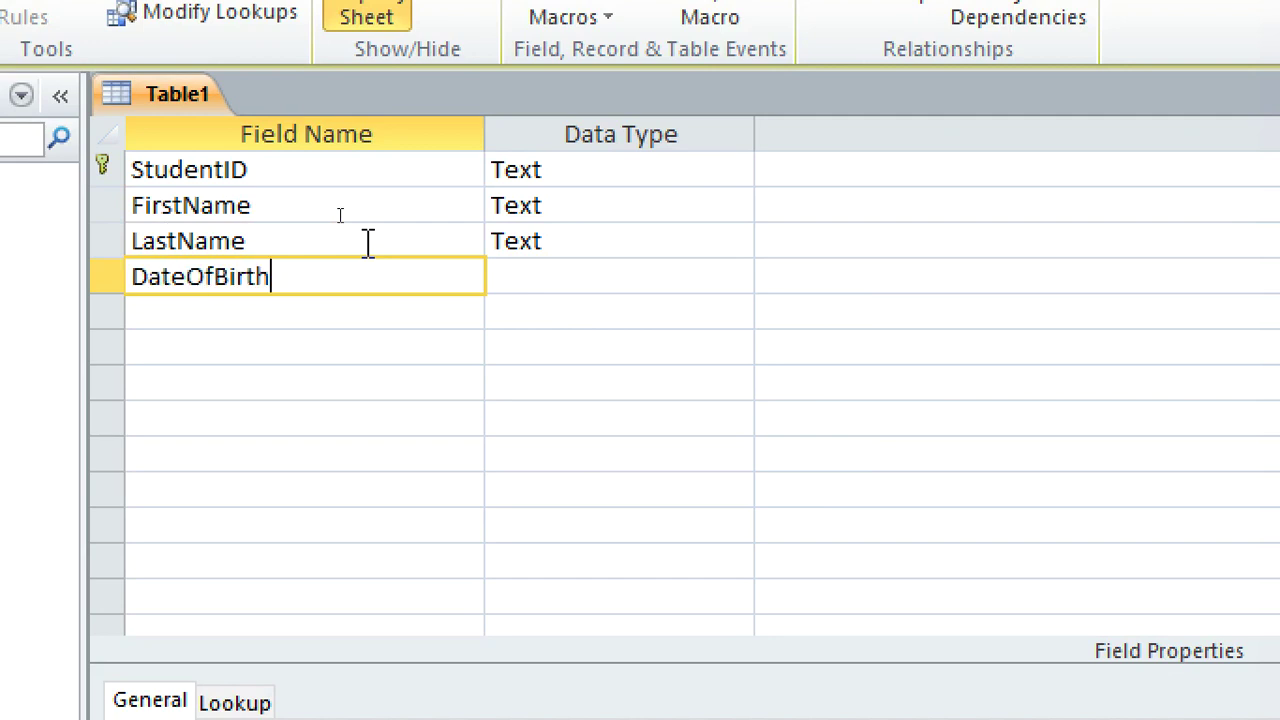
{"action": "key", "text": "Tab"}
{"action": "type", "text": "Date/Time"}
Add a Gender field and start the Lookup Wizard for it, choosing to type in the values.
{"action": "left_click", "coordinate": [400, 318]}
{"action": "type", "text": "Gender"}
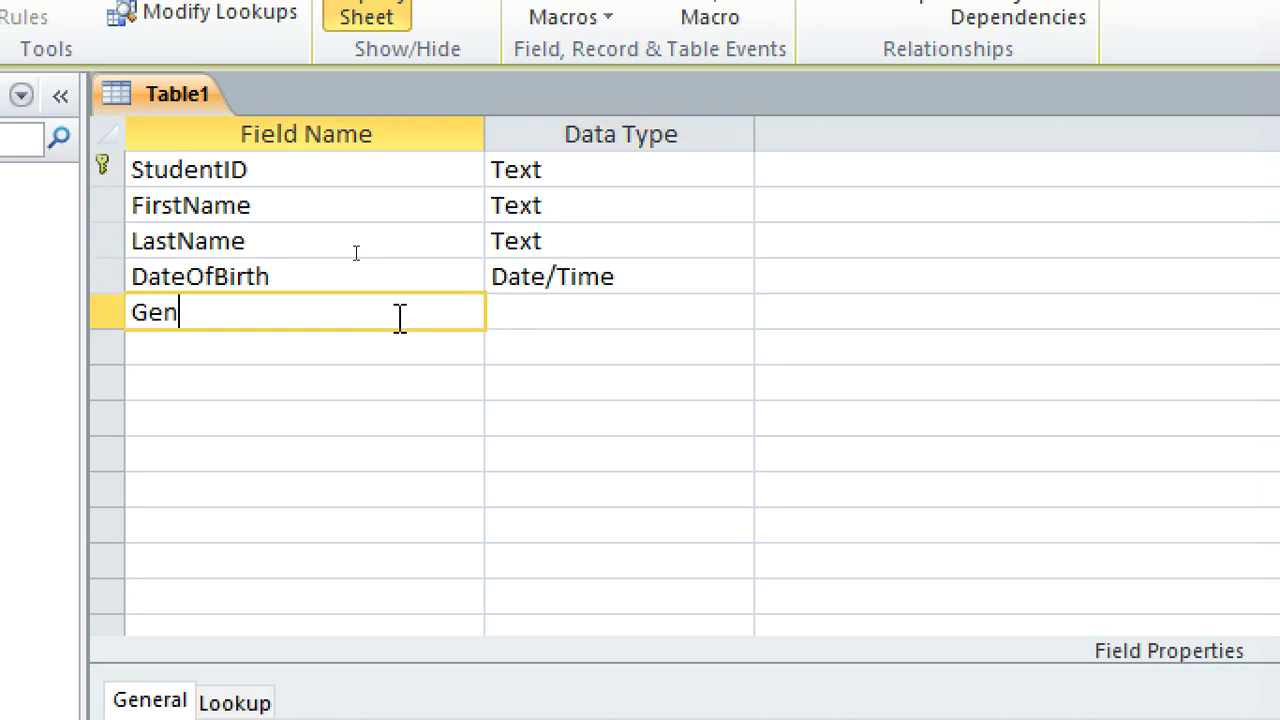
{"action": "left_click", "coordinate": [600, 316]}
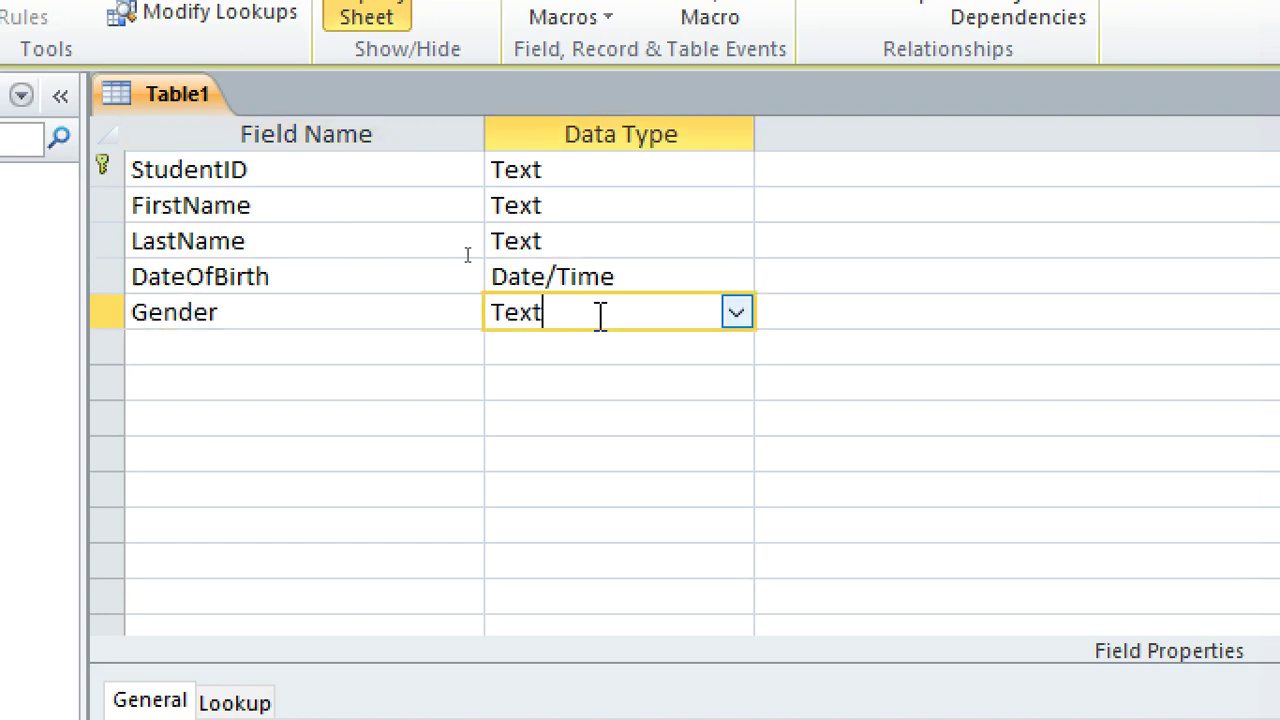
{"action": "left_click", "coordinate": [736, 312]}
{"action": "left_click", "coordinate": [618, 640]}
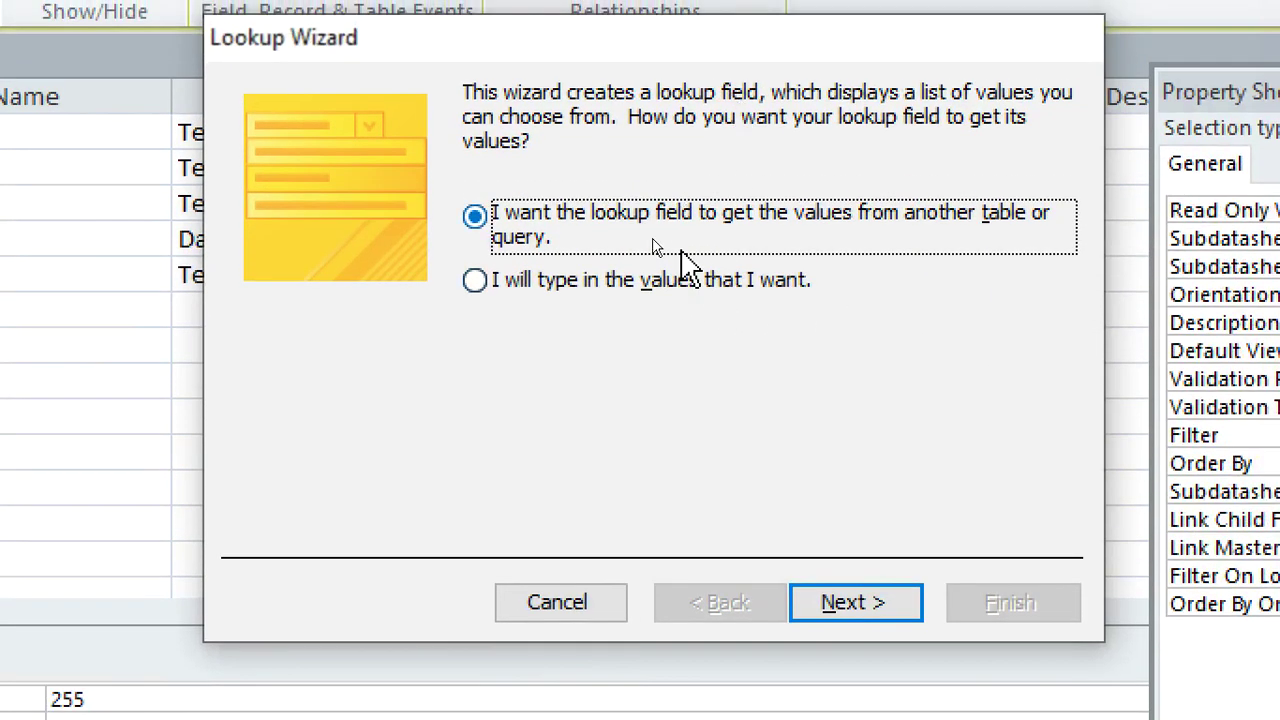
{"action": "left_click", "coordinate": [651, 222]}
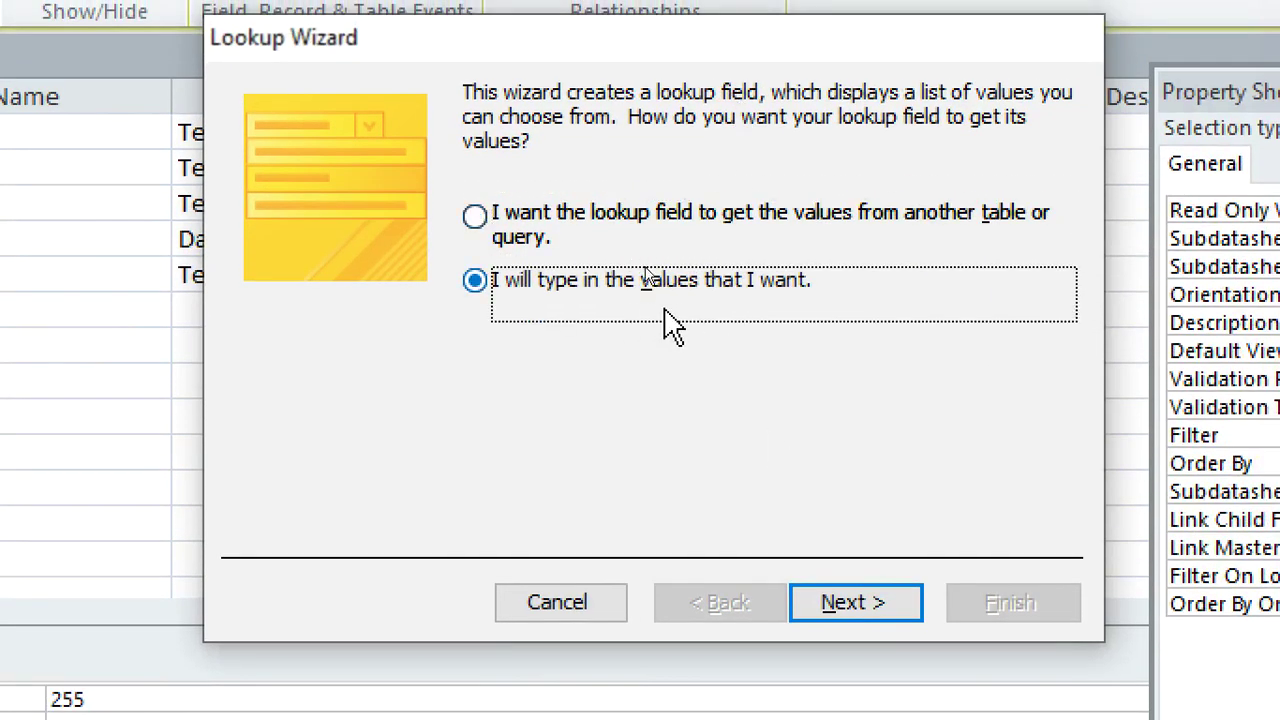
{"action": "left_click", "coordinate": [850, 600]}
Enter Female, Male and Others as the lookup values and finish the wizard with the label Gender.
{"action": "left_click", "coordinate": [352, 325]}
{"action": "type", "text": "Female"}
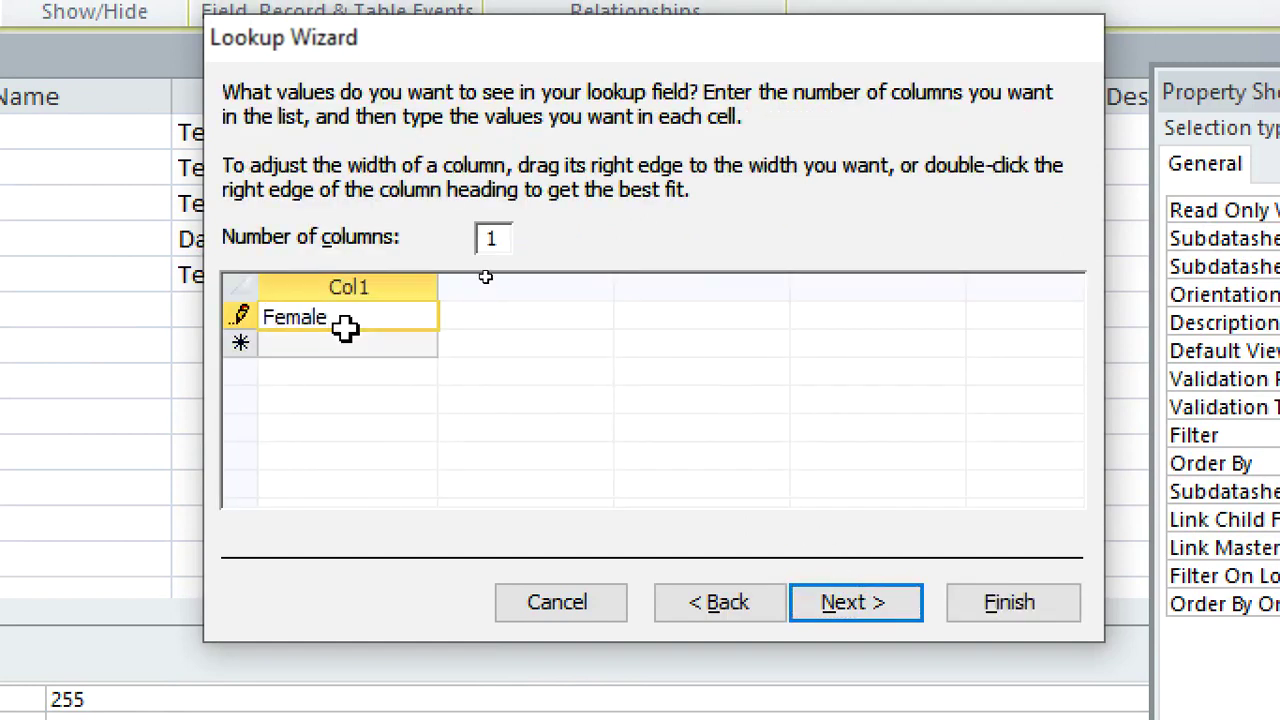
{"action": "key", "text": "Tab"}
{"action": "type", "text": "Male"}
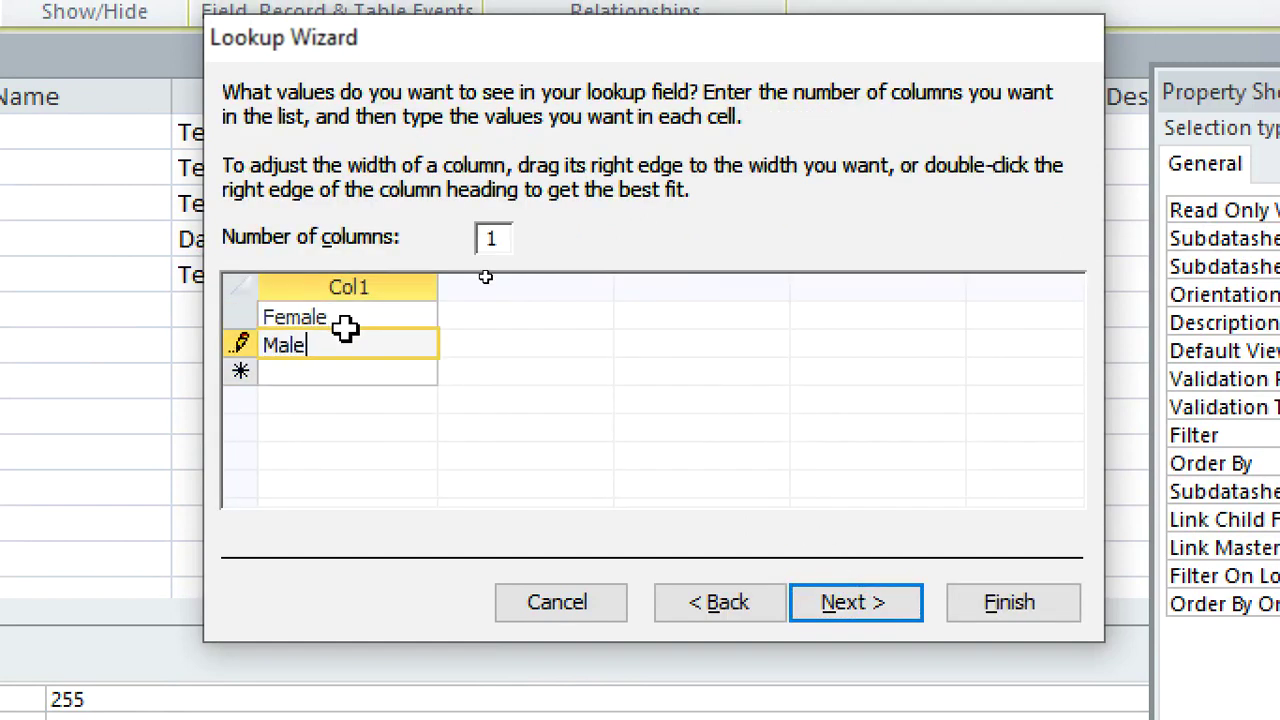
{"action": "left_click", "coordinate": [305, 373]}
{"action": "type", "text": "Others"}
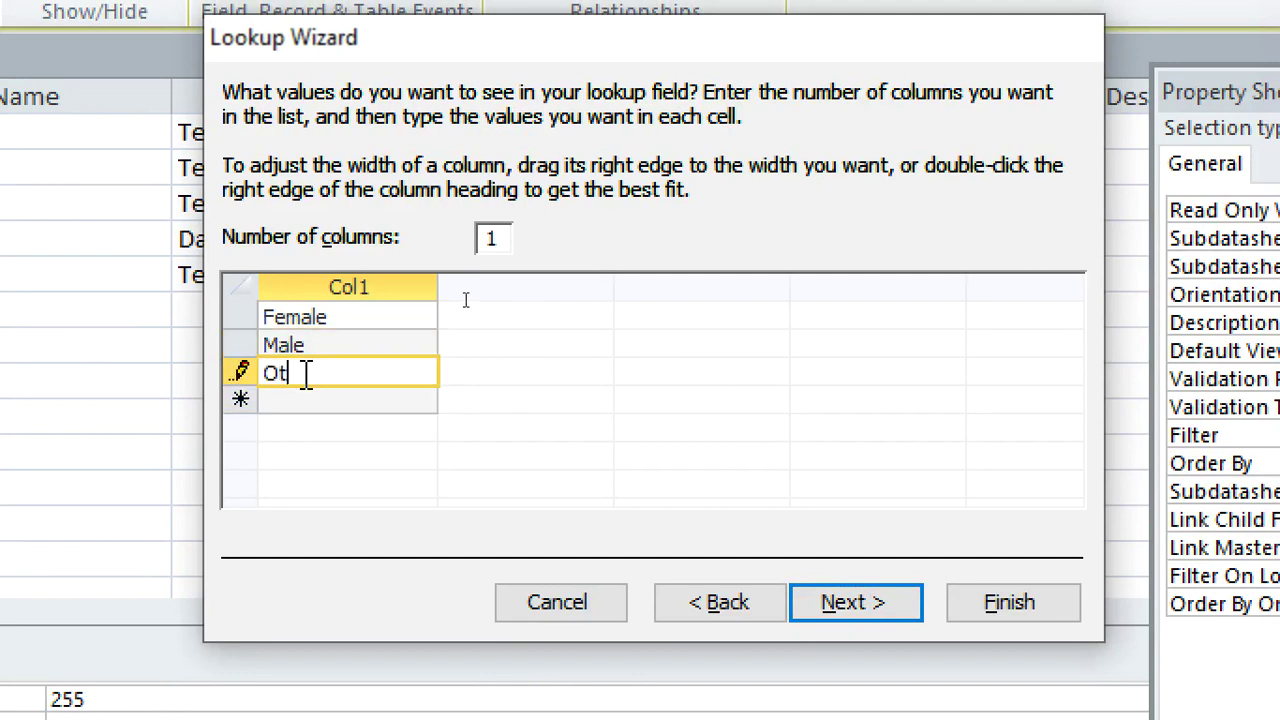
{"action": "left_click", "coordinate": [900, 597]}
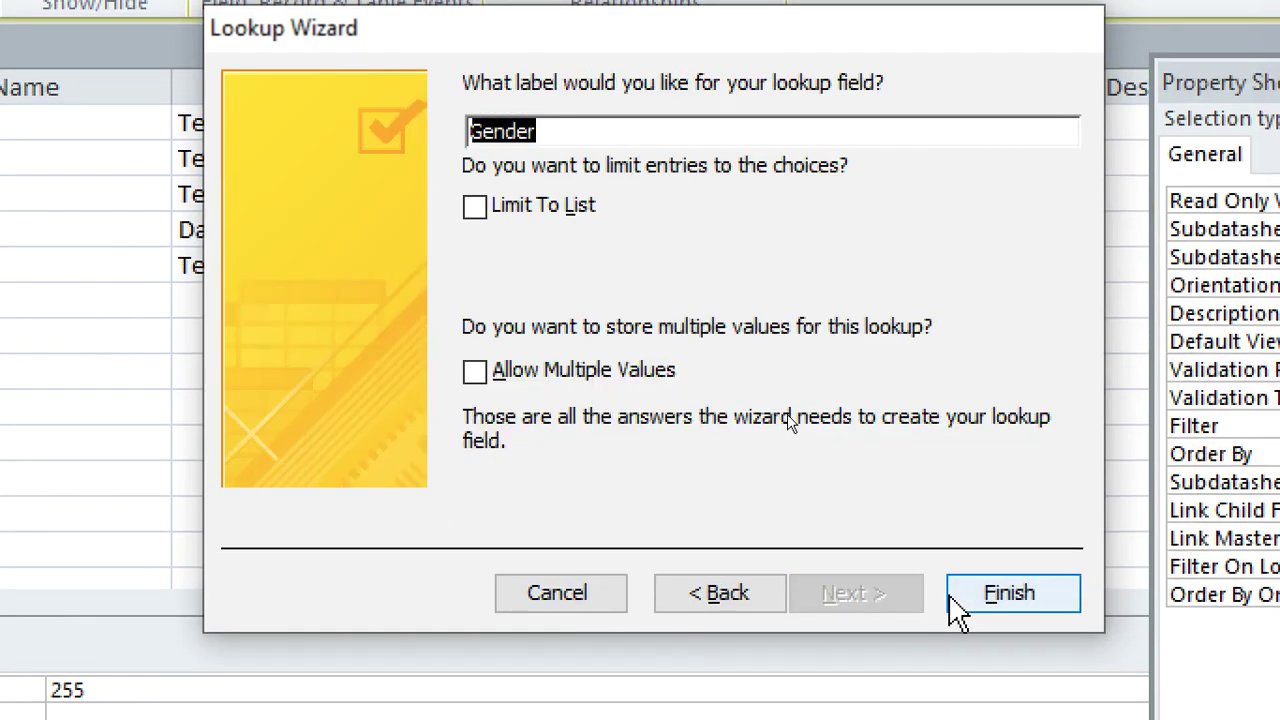
{"action": "left_click", "coordinate": [962, 600]}
Add the fields Address and ContactsNumber below Gender.
{"action": "left_click", "coordinate": [263, 303]}
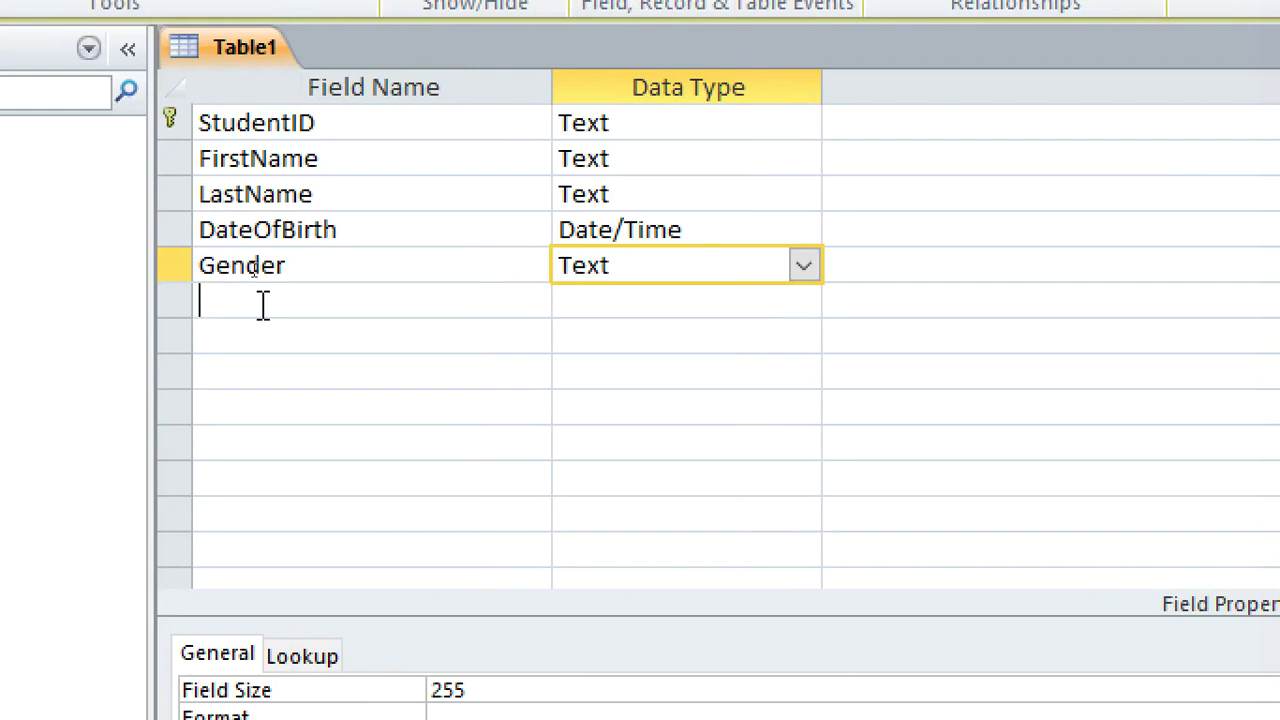
{"action": "type", "text": "Address"}
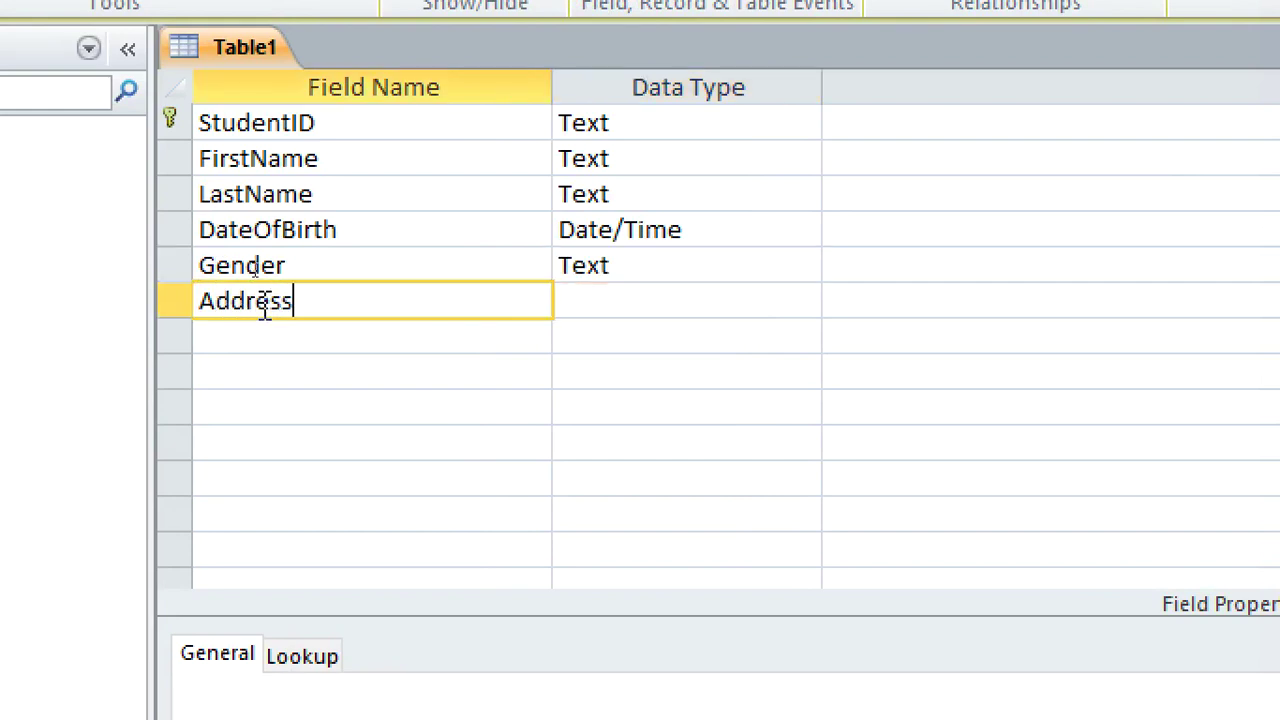
{"action": "left_click", "coordinate": [221, 334]}
{"action": "type", "text": "Co"}
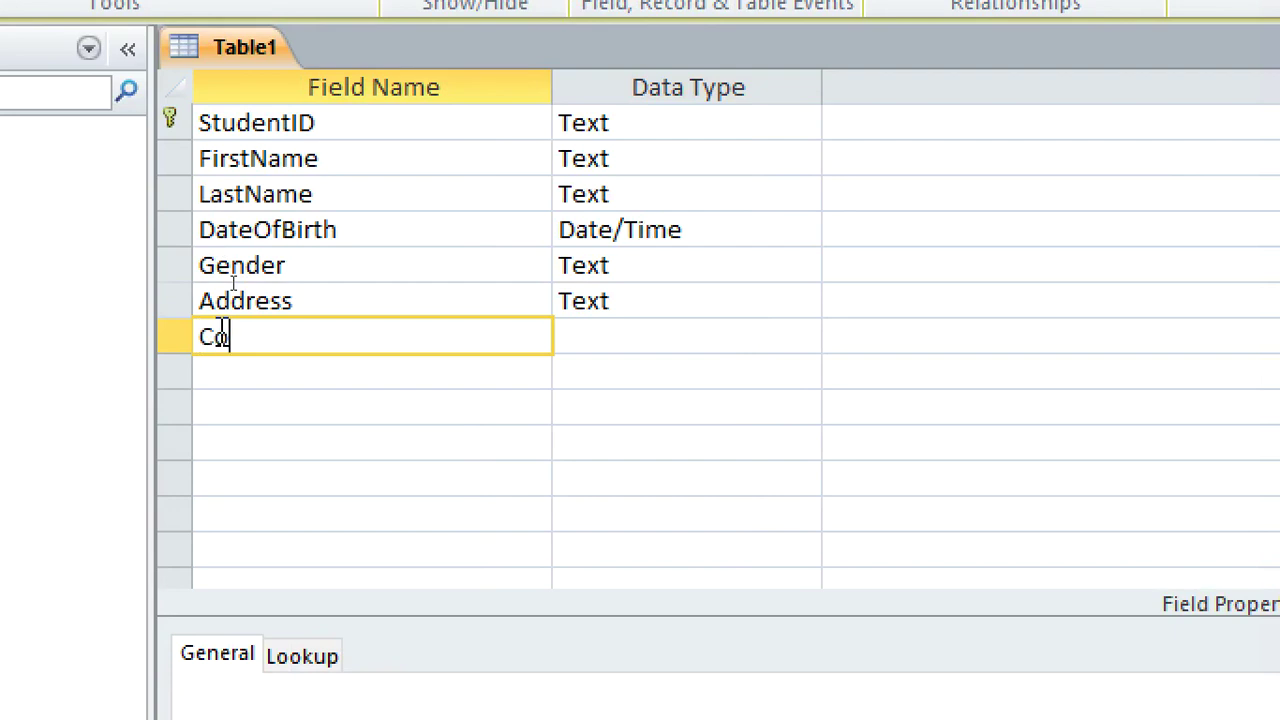
{"action": "type", "text": "ntact"}
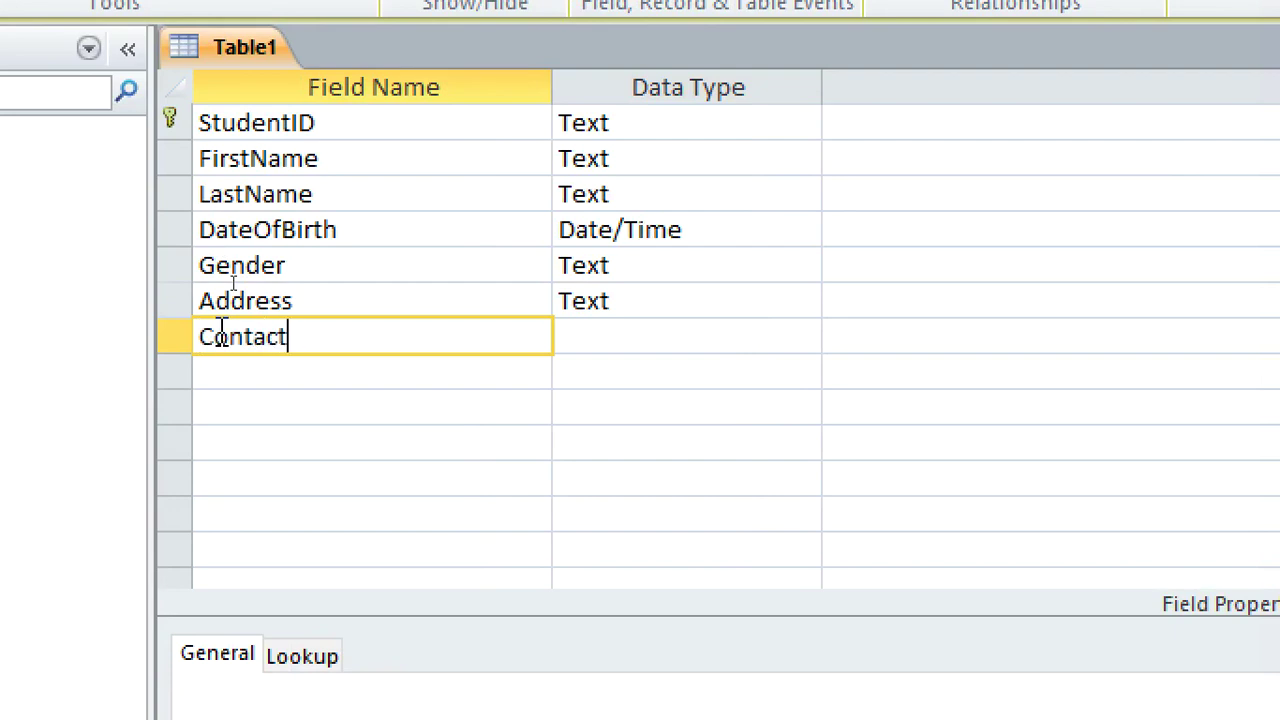
{"action": "type", "text": "sNumber"}
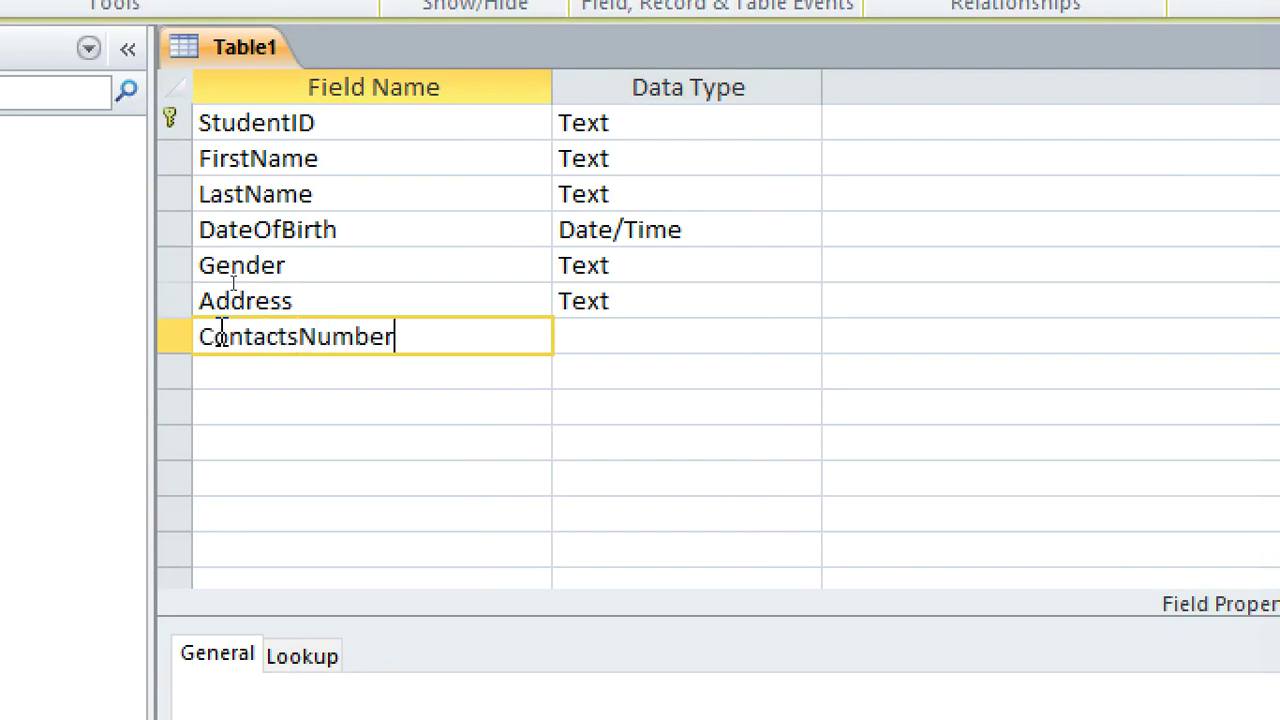
Save the table under the name Students.
{"action": "key", "text": "ctrl+s"}
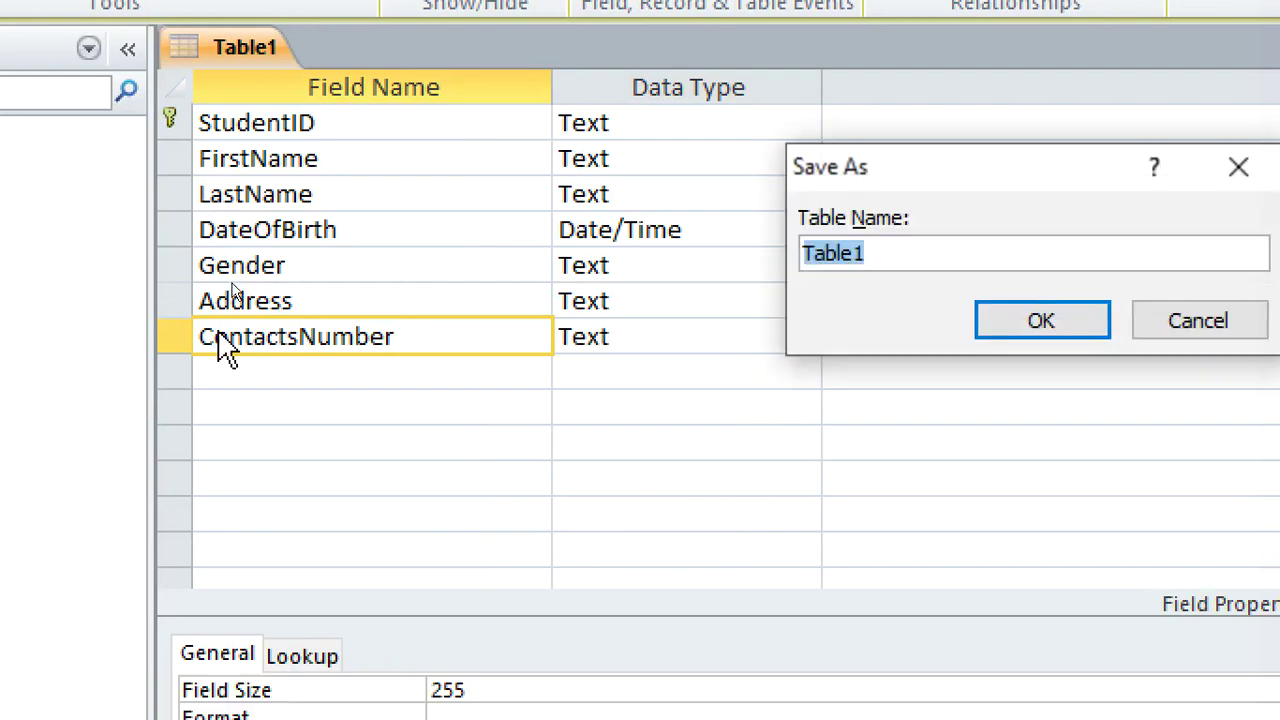
{"action": "type", "text": "Students"}
{"action": "key", "text": "Return"}
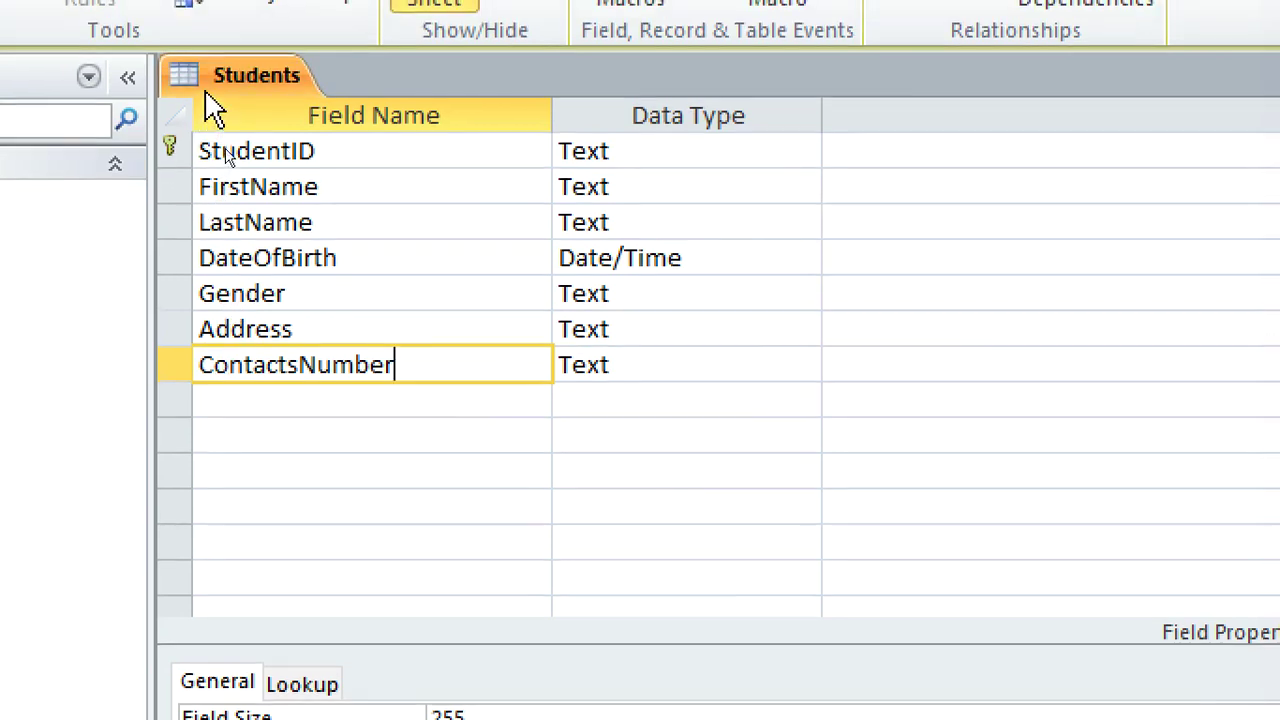
Close the Students table and start a new table in Design view.
{"action": "right_click", "coordinate": [207, 92]}
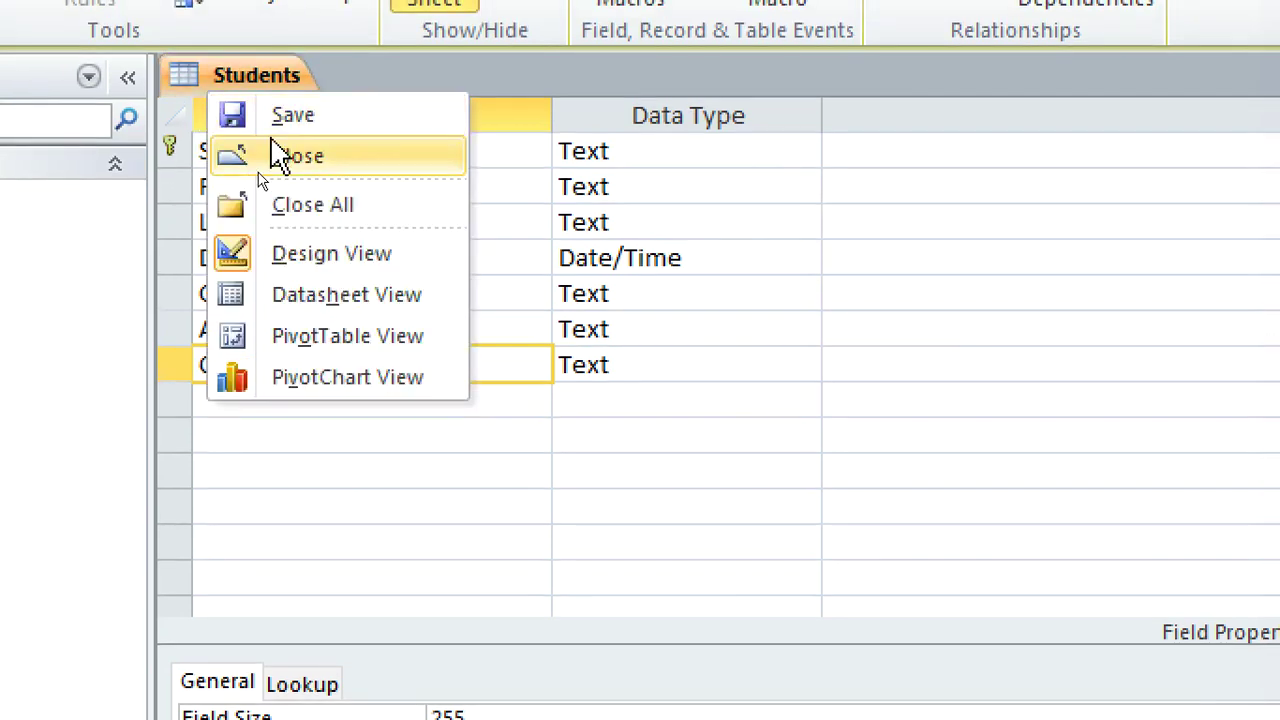
{"action": "left_click", "coordinate": [276, 154]}
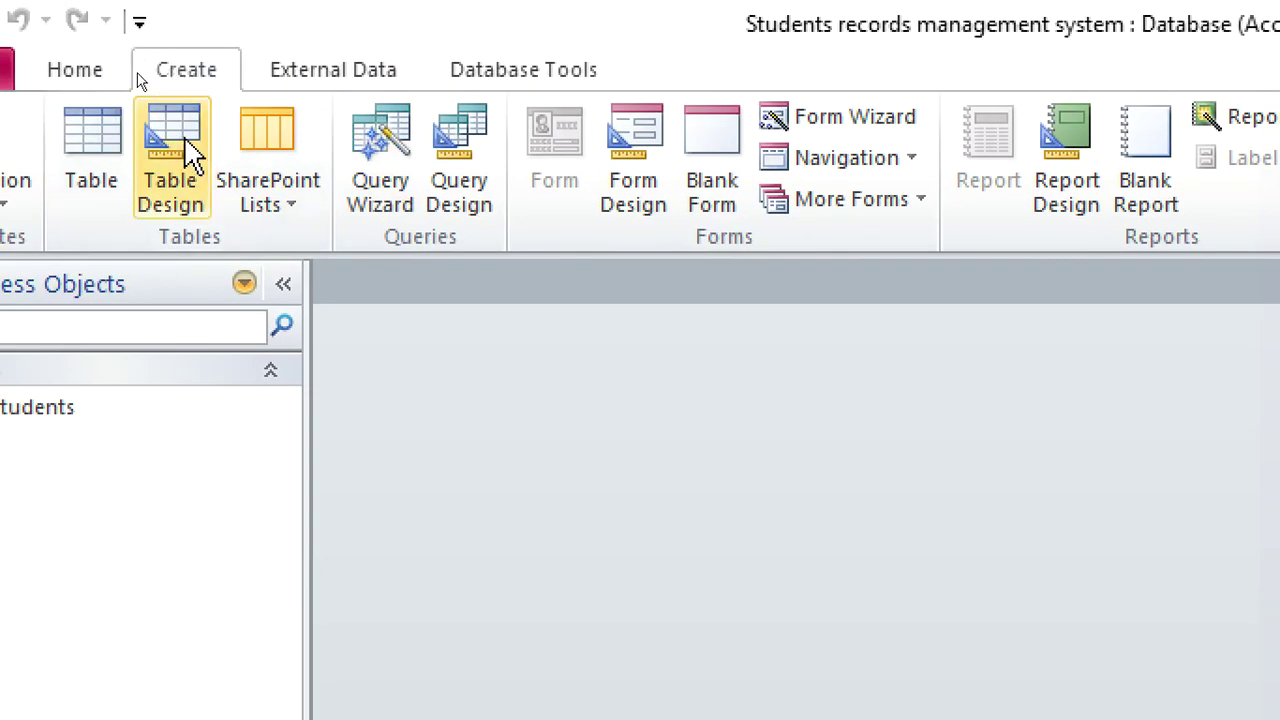
{"action": "left_click", "coordinate": [172, 128]}
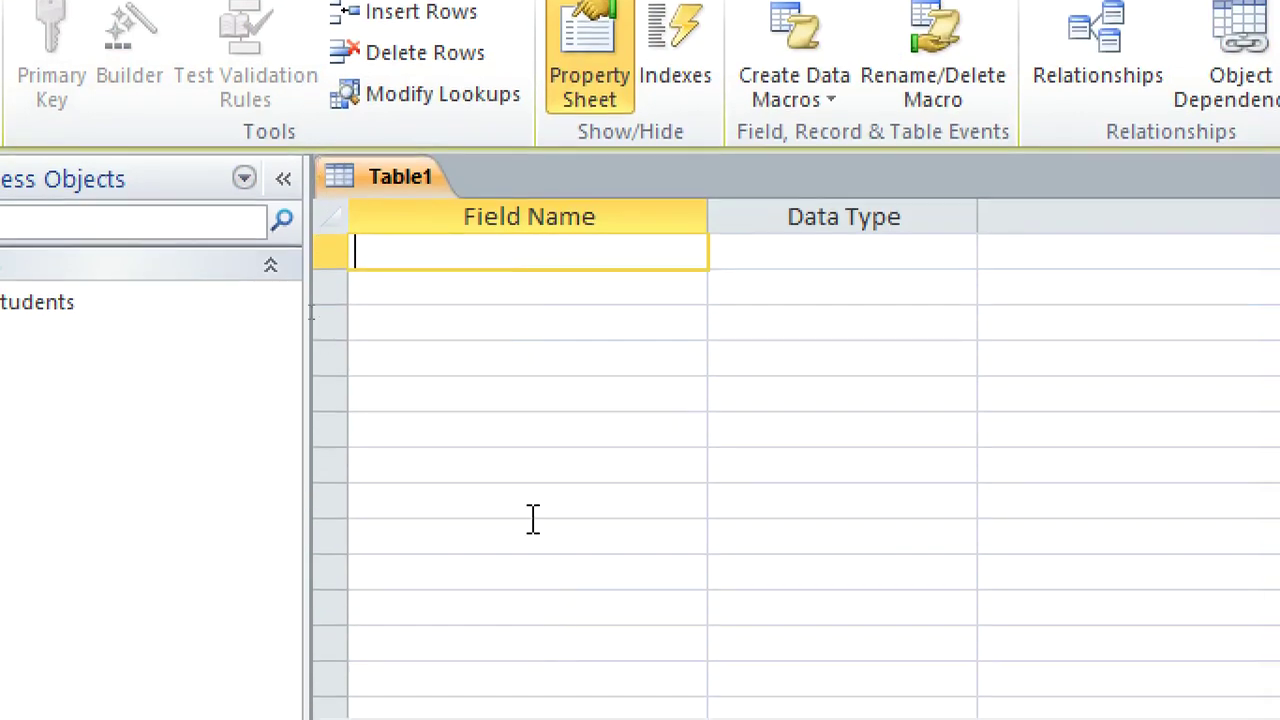
Add a CourseID field with the data type Text and make it the primary key.
{"action": "type", "text": "Cours"}
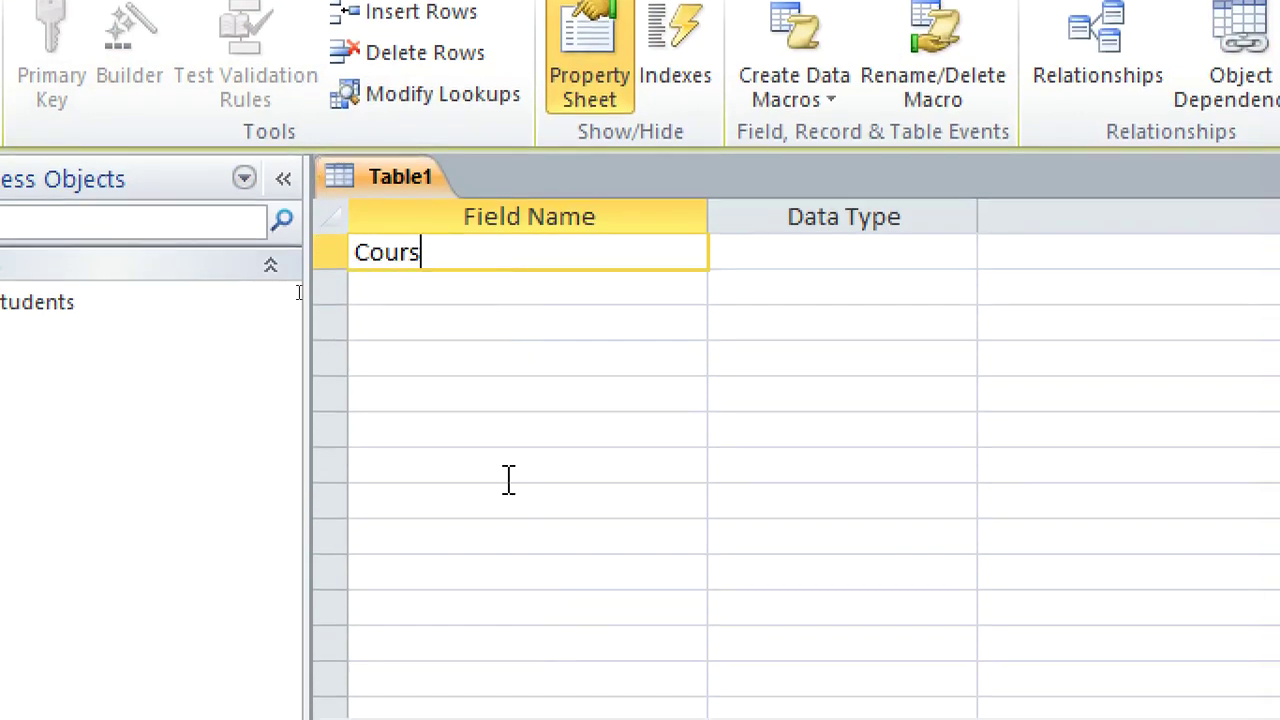
{"action": "type", "text": "eID"}
{"action": "left_click", "coordinate": [788, 251]}
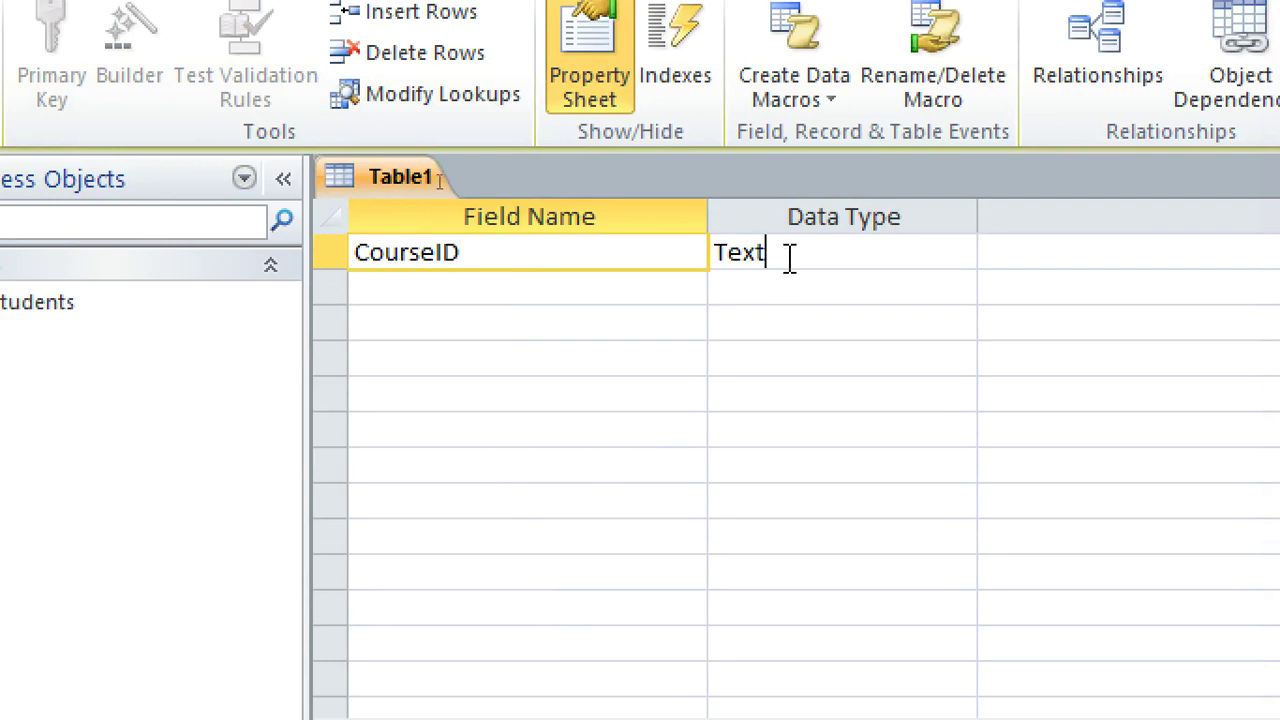
{"action": "double_click", "coordinate": [788, 251]}
{"action": "double_click", "coordinate": [790, 251]}
{"action": "type", "text": "t"}
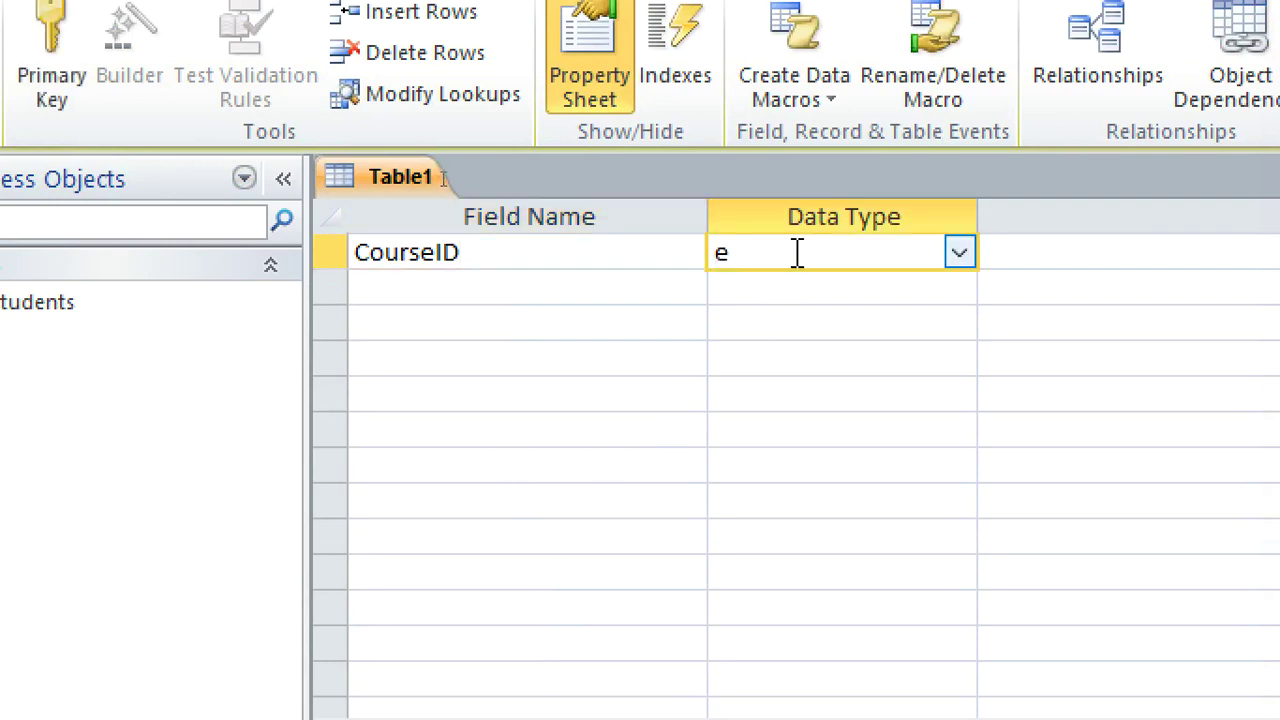
{"action": "right_click", "coordinate": [797, 252]}
{"action": "left_click", "coordinate": [822, 277]}
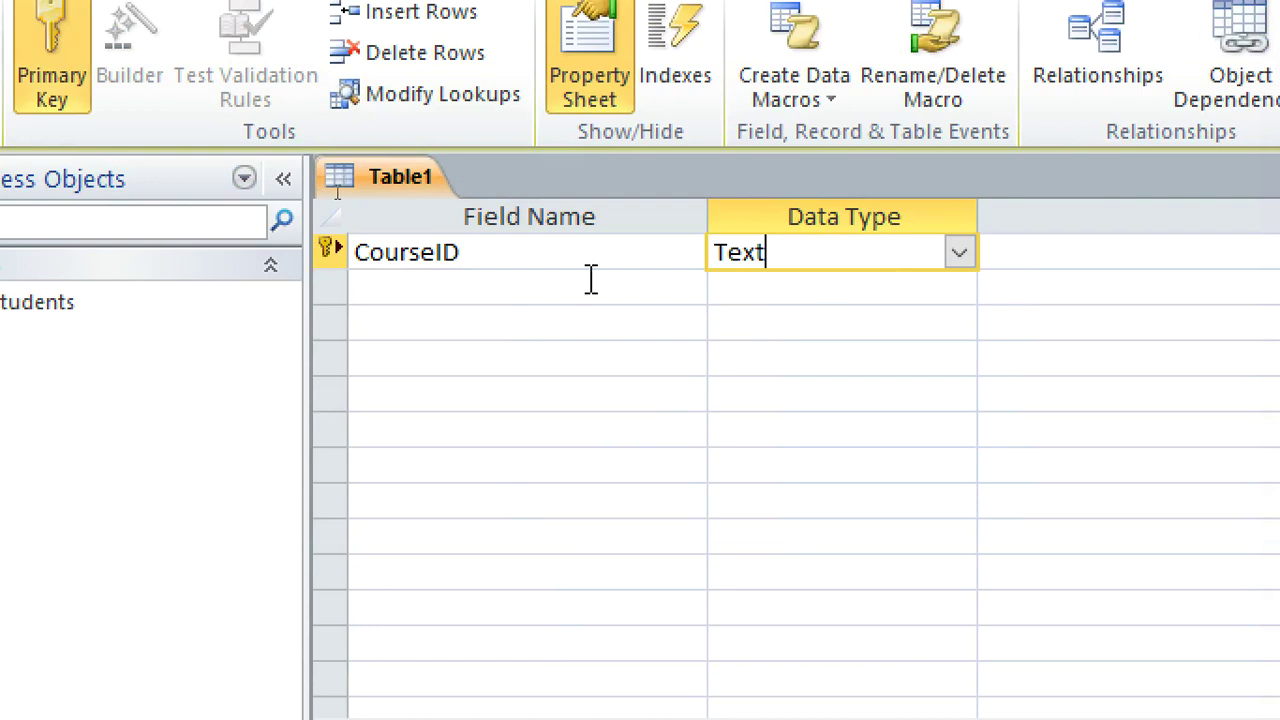
Add the fields CourseName and Credits below CourseID, both with the data type Text.
{"action": "left_click", "coordinate": [572, 277]}
{"action": "type", "text": "CourseName"}
{"action": "key", "text": "Down"}
{"action": "type", "text": "C"}
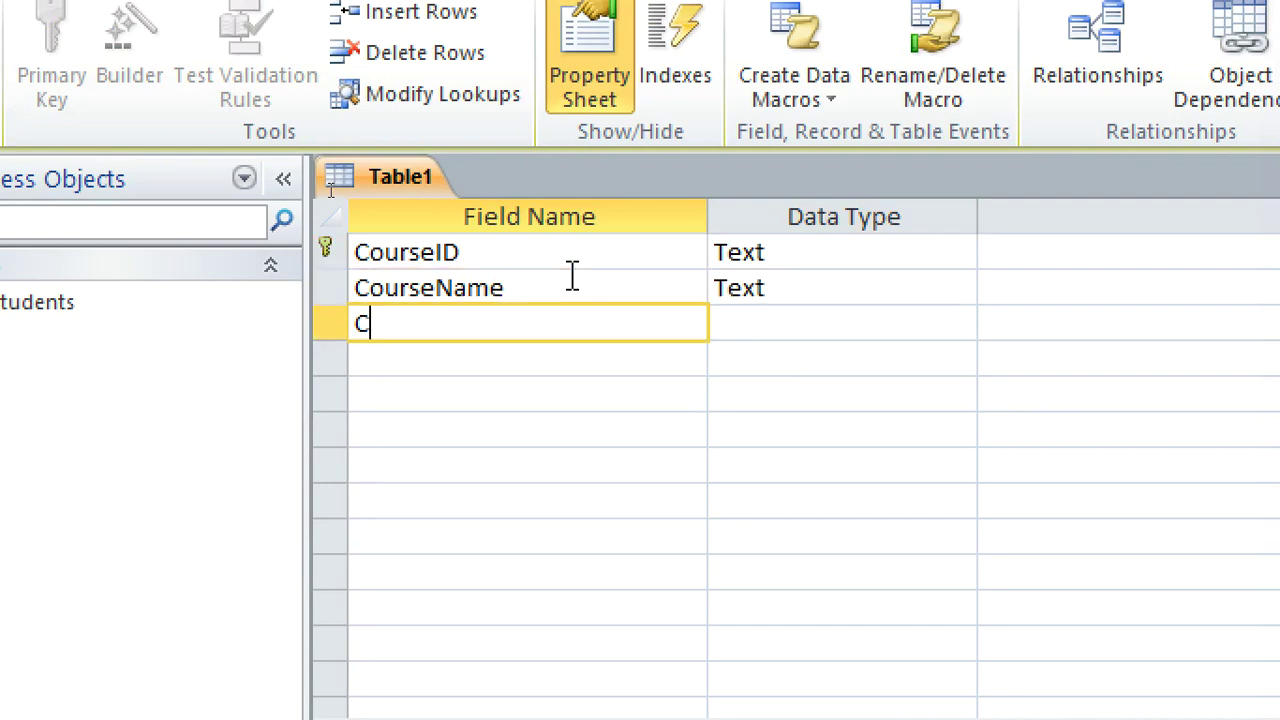
{"action": "type", "text": "redits"}
{"action": "left_click", "coordinate": [766, 325]}
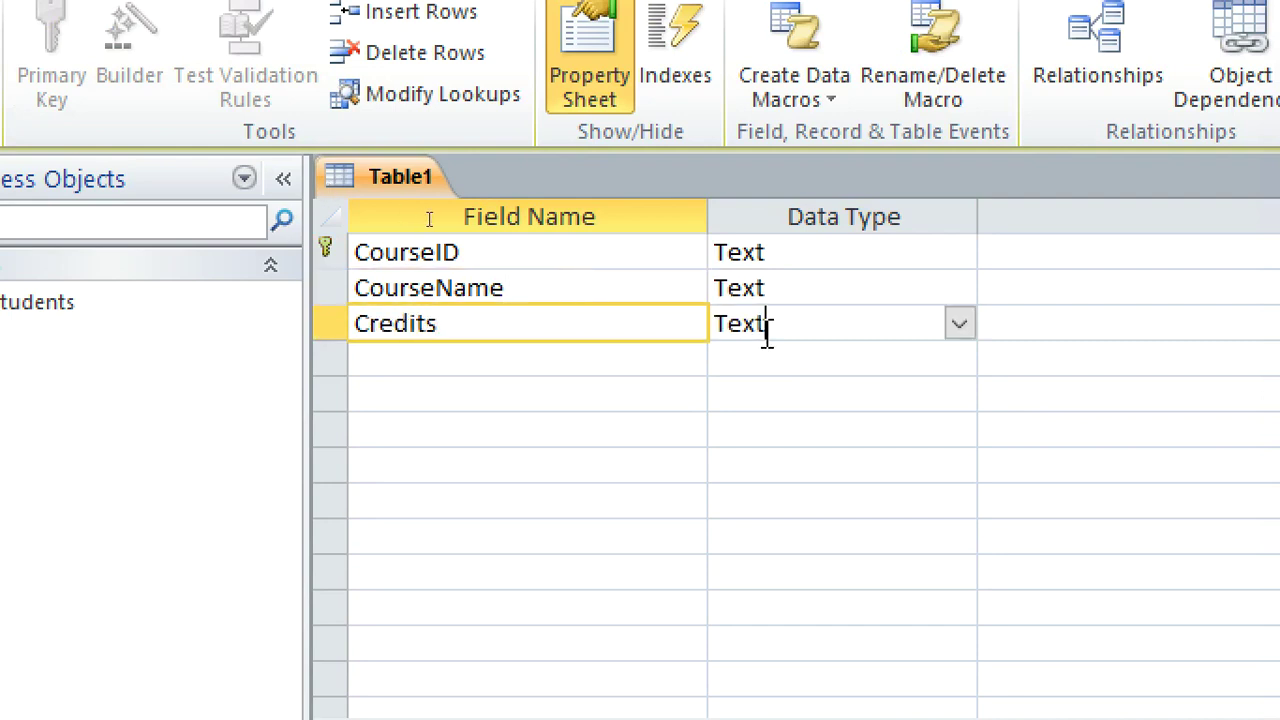
Save the new table under the name Courses.
{"action": "key", "text": "ctrl+s"}
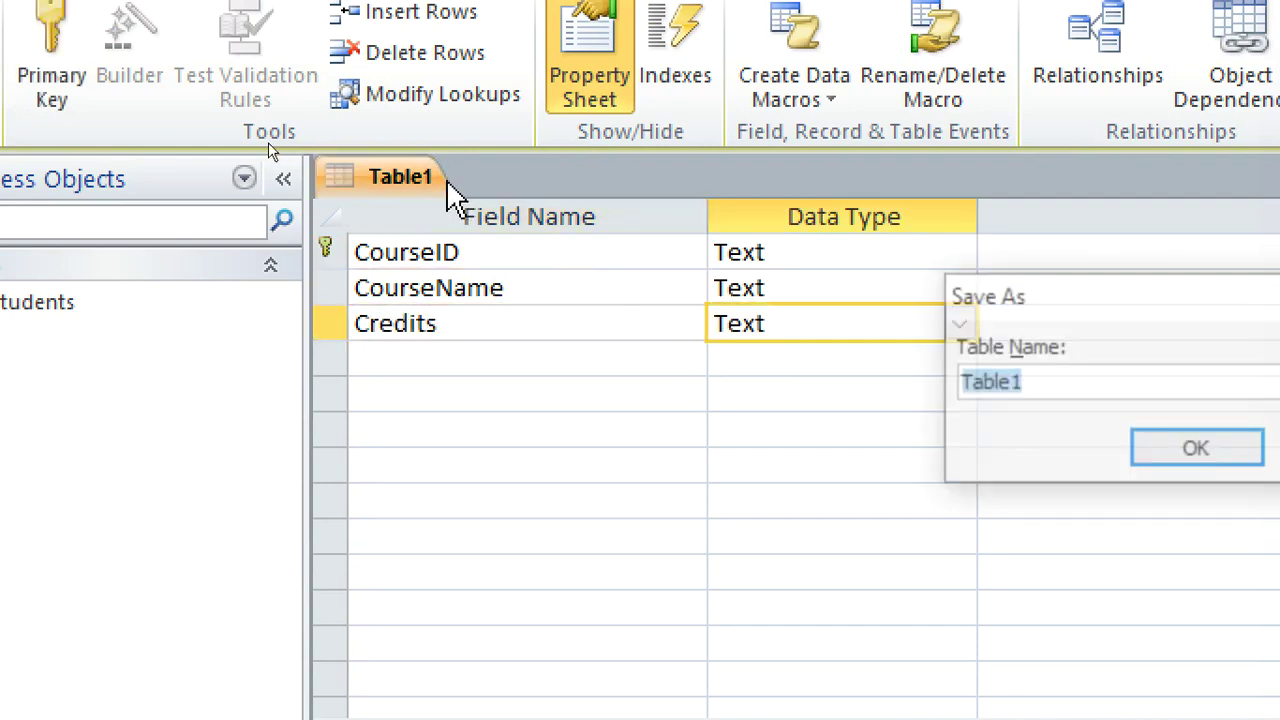
{"action": "type", "text": "Clur"}
{"action": "key", "text": "BackSpace"}
{"action": "key", "text": "BackSpace"}
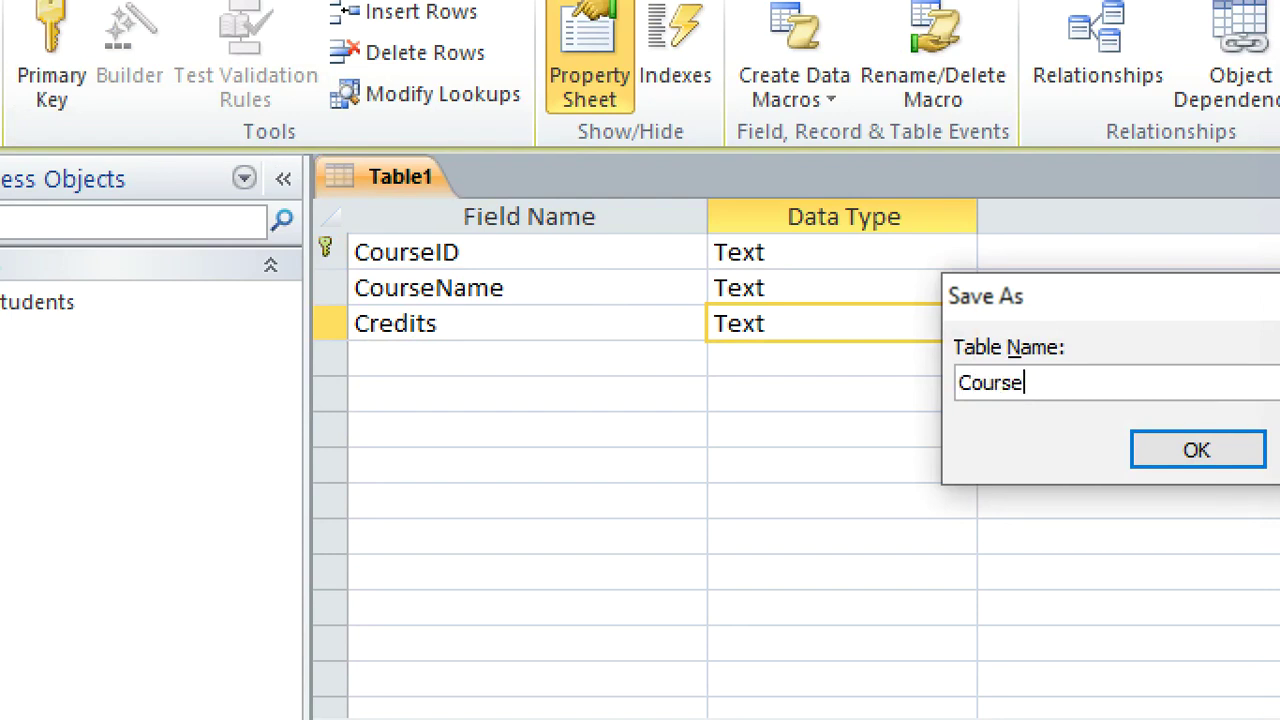
{"action": "type", "text": "urses"}
{"action": "key", "text": "Return"}
Close the Courses table and start another new table in Design view.
{"action": "right_click", "coordinate": [446, 188]}
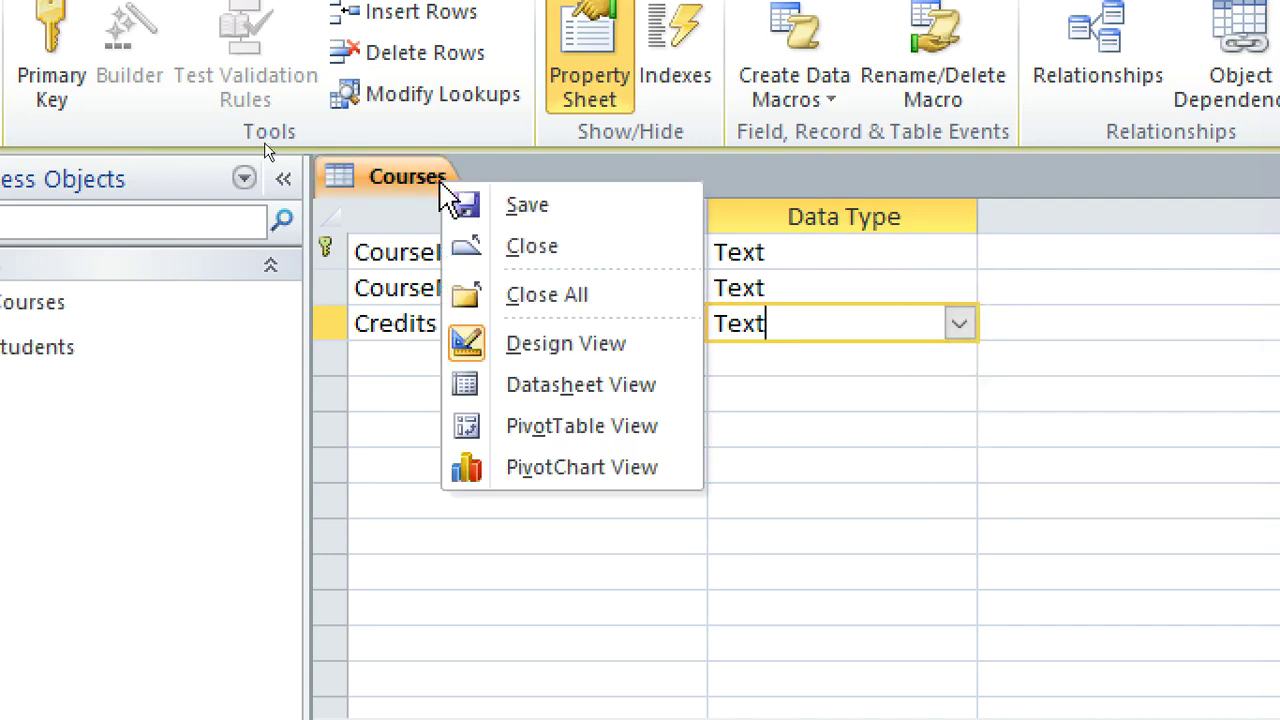
{"action": "left_click", "coordinate": [524, 246]}
{"action": "left_click", "coordinate": [167, 97]}
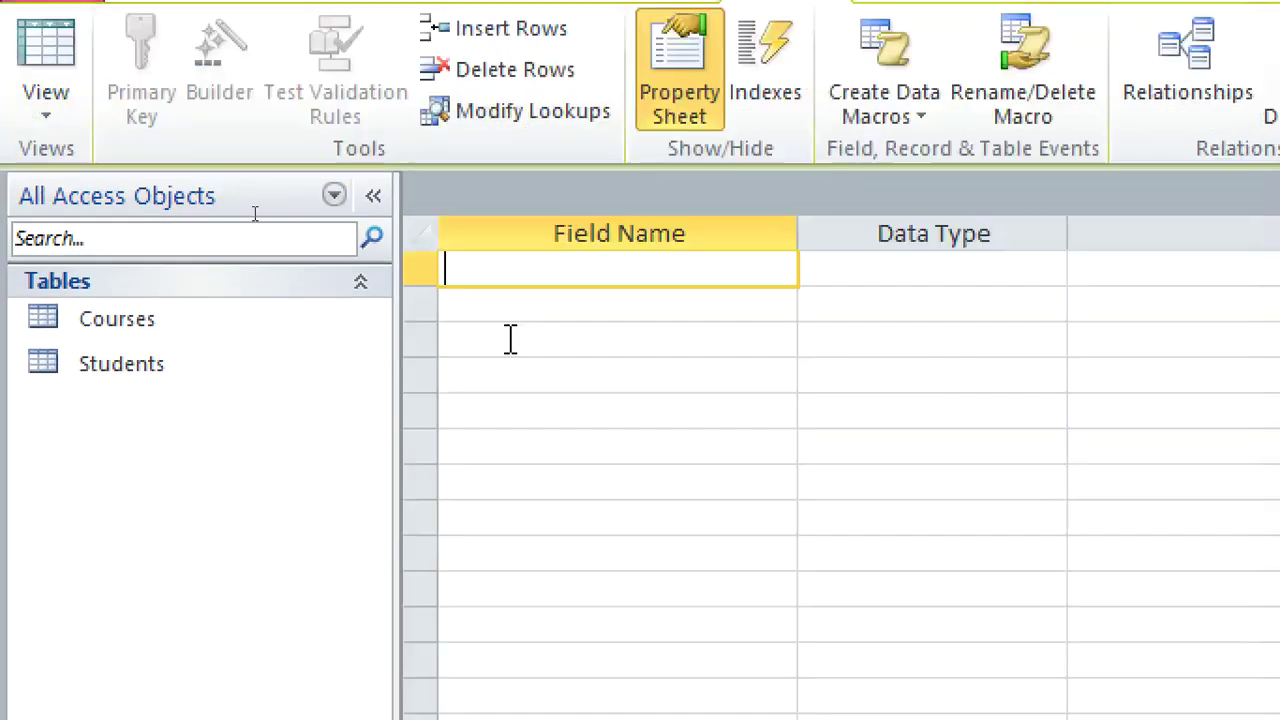
Add an EnrollmentID field as the first field and make it the primary key.
{"action": "type", "text": "EnrollmentID"}
{"action": "right_click", "coordinate": [561, 277]}
{"action": "left_click", "coordinate": [626, 303]}
Add the fields StudentID and CourseID below EnrollmentID.
{"action": "left_click", "coordinate": [571, 300]}
{"action": "type", "text": "StudentId"}
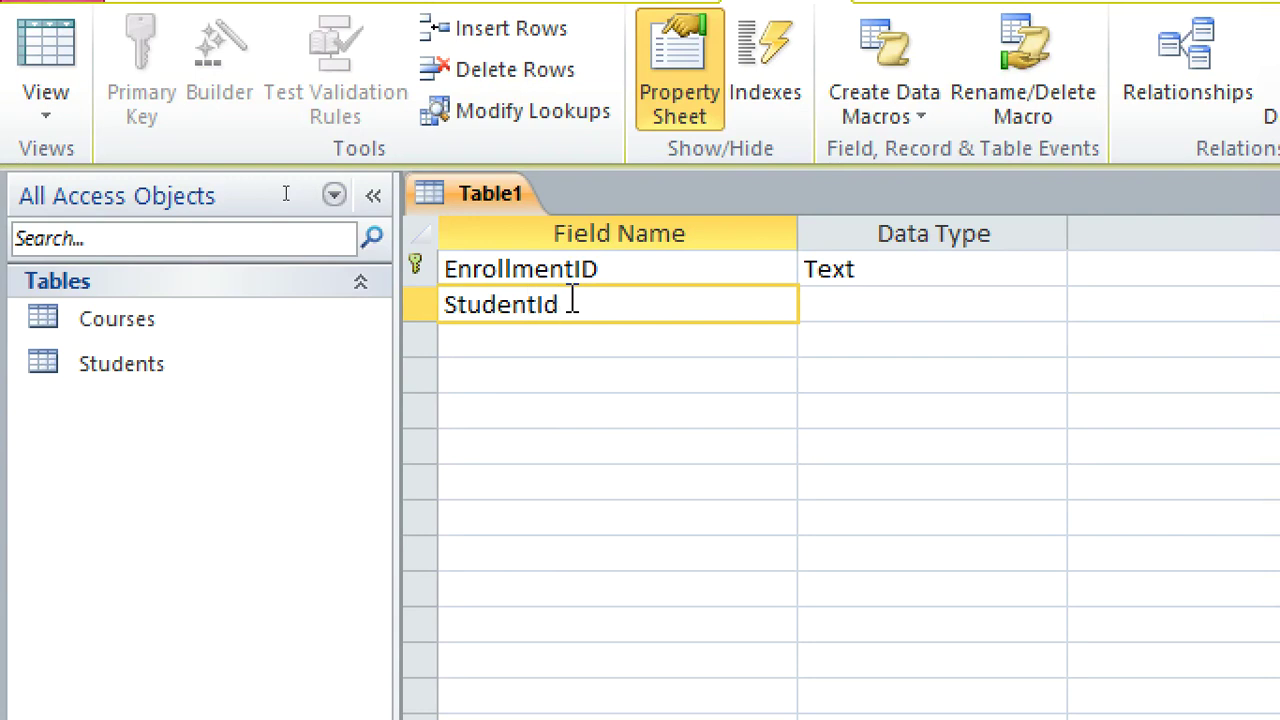
{"action": "key", "text": "BackSpace"}
{"action": "type", "text": "D"}
{"action": "left_click", "coordinate": [572, 341]}
{"action": "type", "text": "Clu"}
{"action": "key", "text": "BackSpace"}
{"action": "key", "text": "BackSpace"}
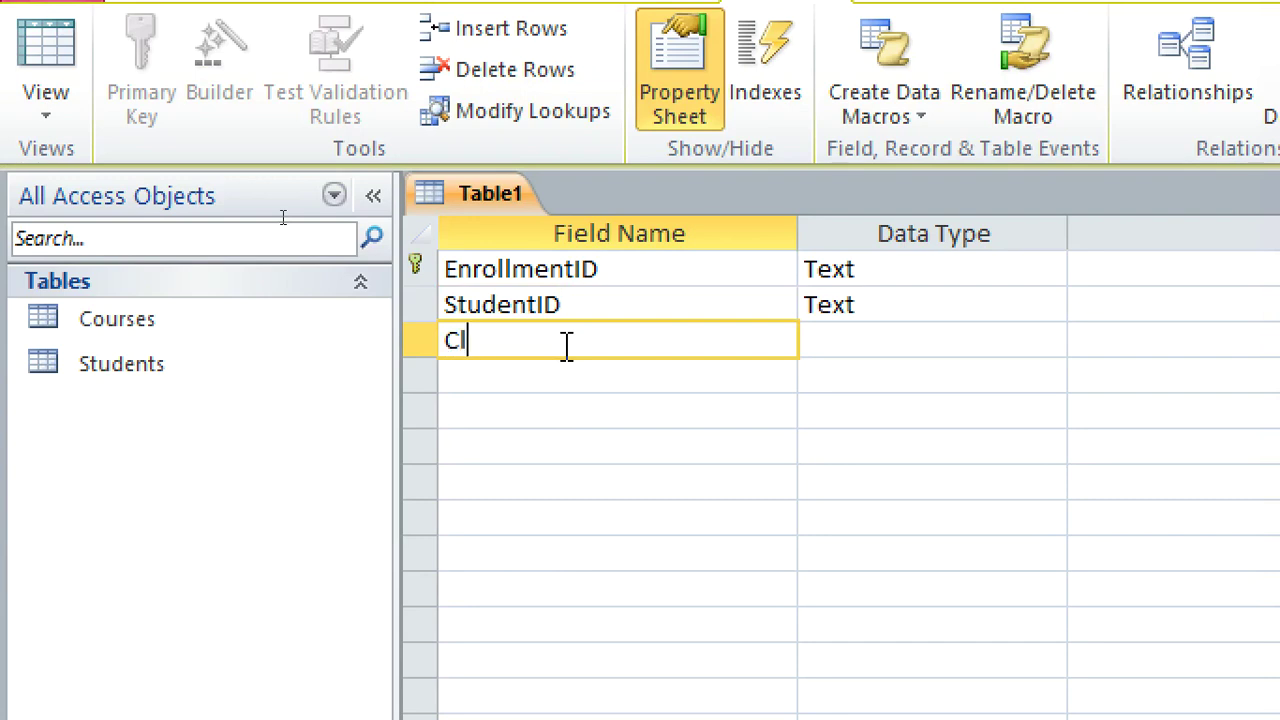
{"action": "type", "text": "ourse"}
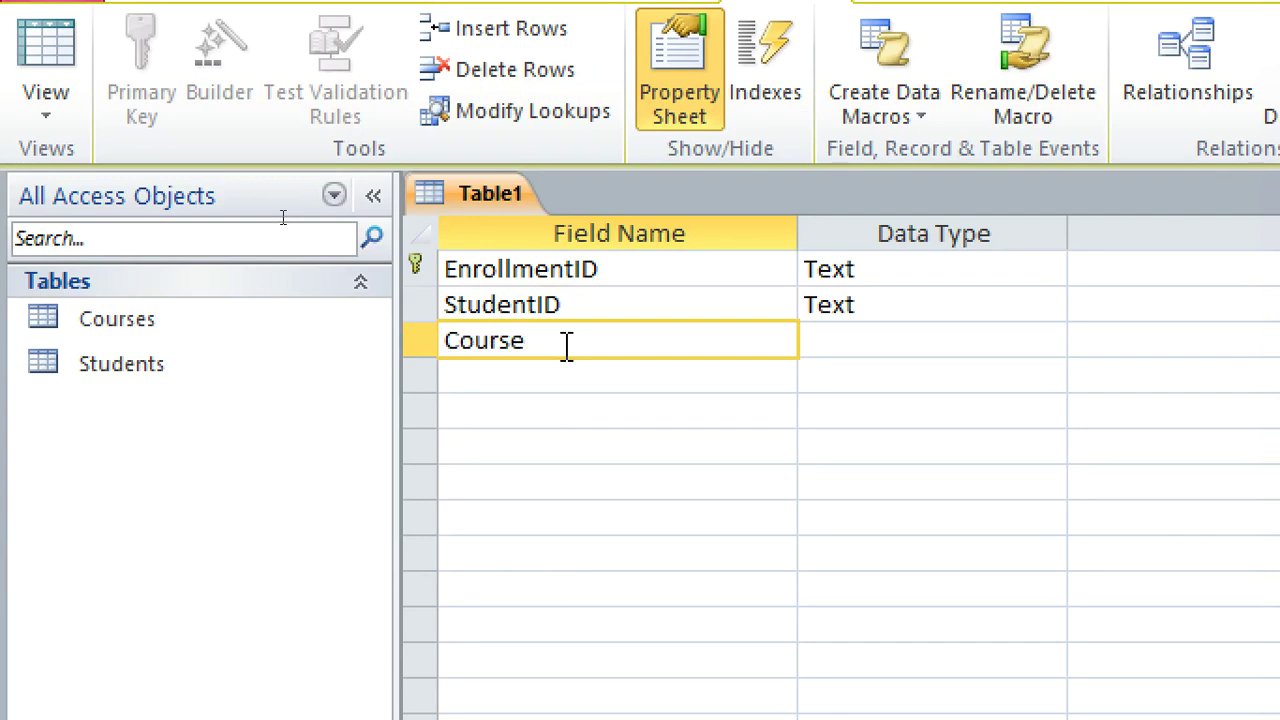
{"action": "type", "text": "ID"}
Add an EnrollmentDate field below CourseID and set its data type to Date/Time.
{"action": "left_click", "coordinate": [529, 375]}
{"action": "type", "text": "eNR"}
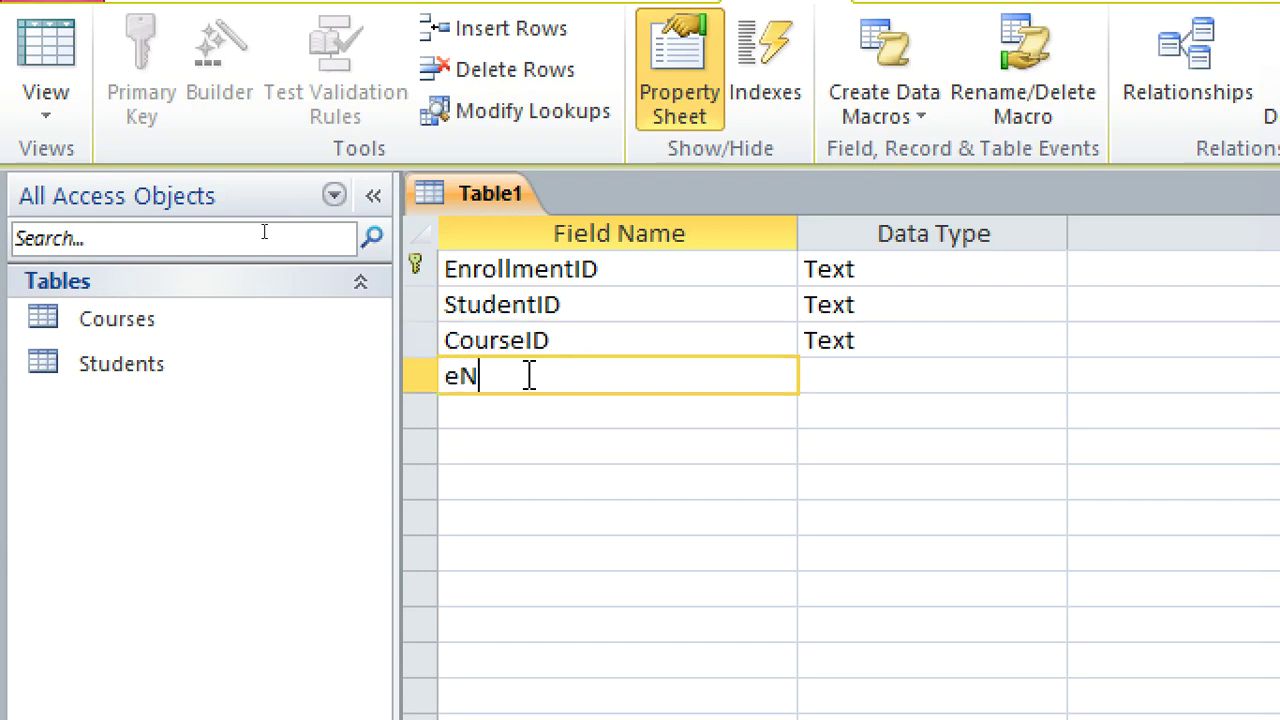
{"action": "key", "text": "BackSpace"}
{"action": "key", "text": "BackSpace"}
{"action": "type", "text": "E"}
{"action": "key", "text": "BackSpace"}
{"action": "key", "text": "BackSpace"}
{"action": "type", "text": "Enrollment"}
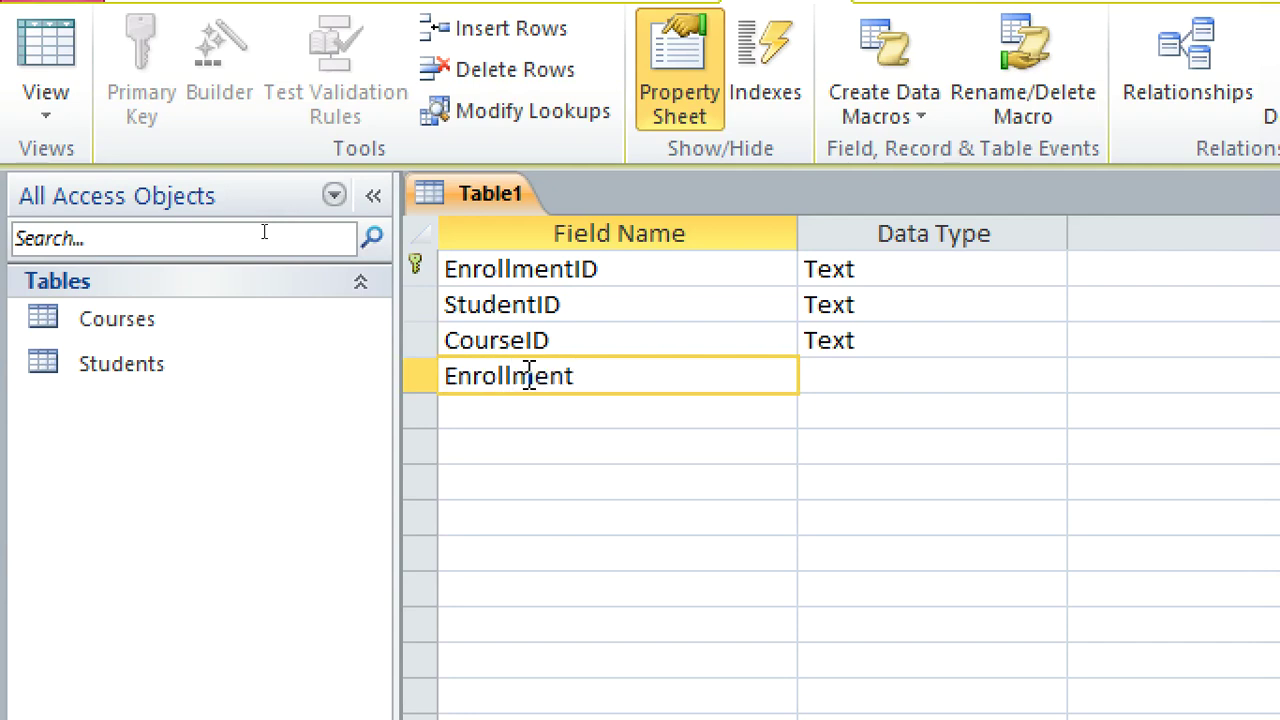
{"action": "key", "text": "BackSpace"}
{"action": "key", "text": "BackSpace"}
{"action": "key", "text": "BackSpace"}
{"action": "type", "text": "Date"}
{"action": "double_click", "coordinate": [872, 380]}
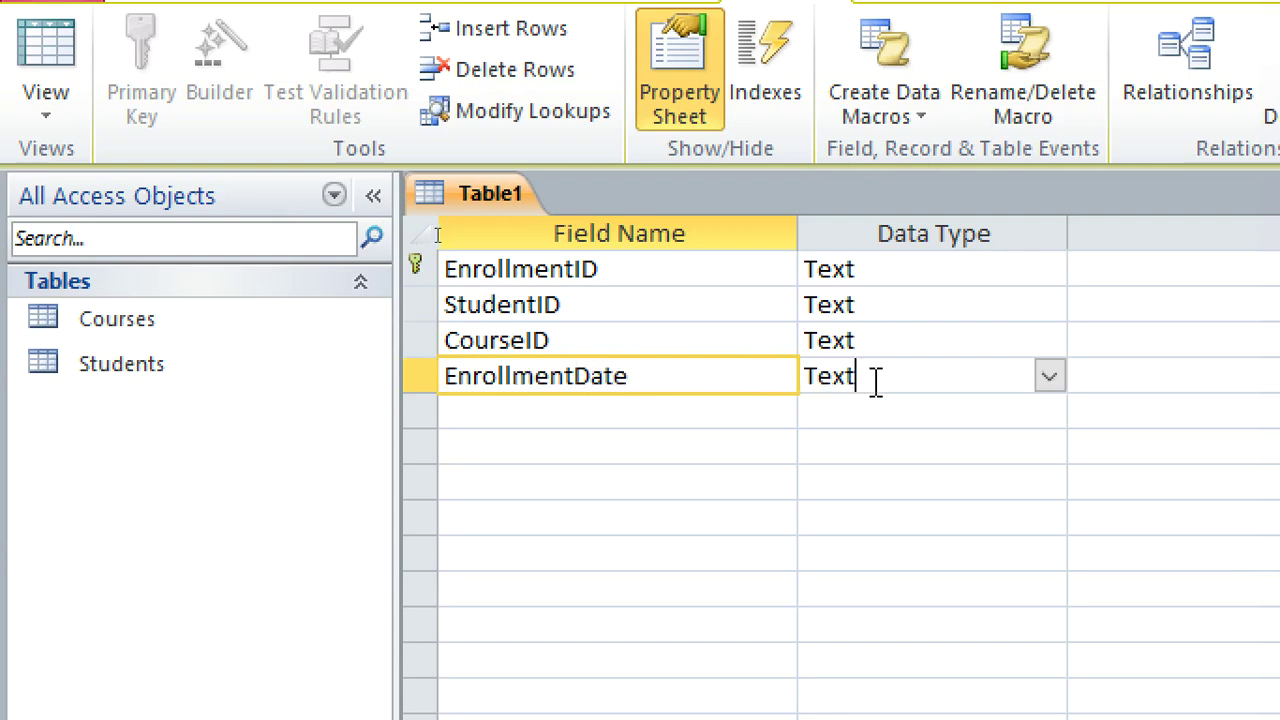
{"action": "type", "text": "d"}
{"action": "left_click", "coordinate": [636, 414]}
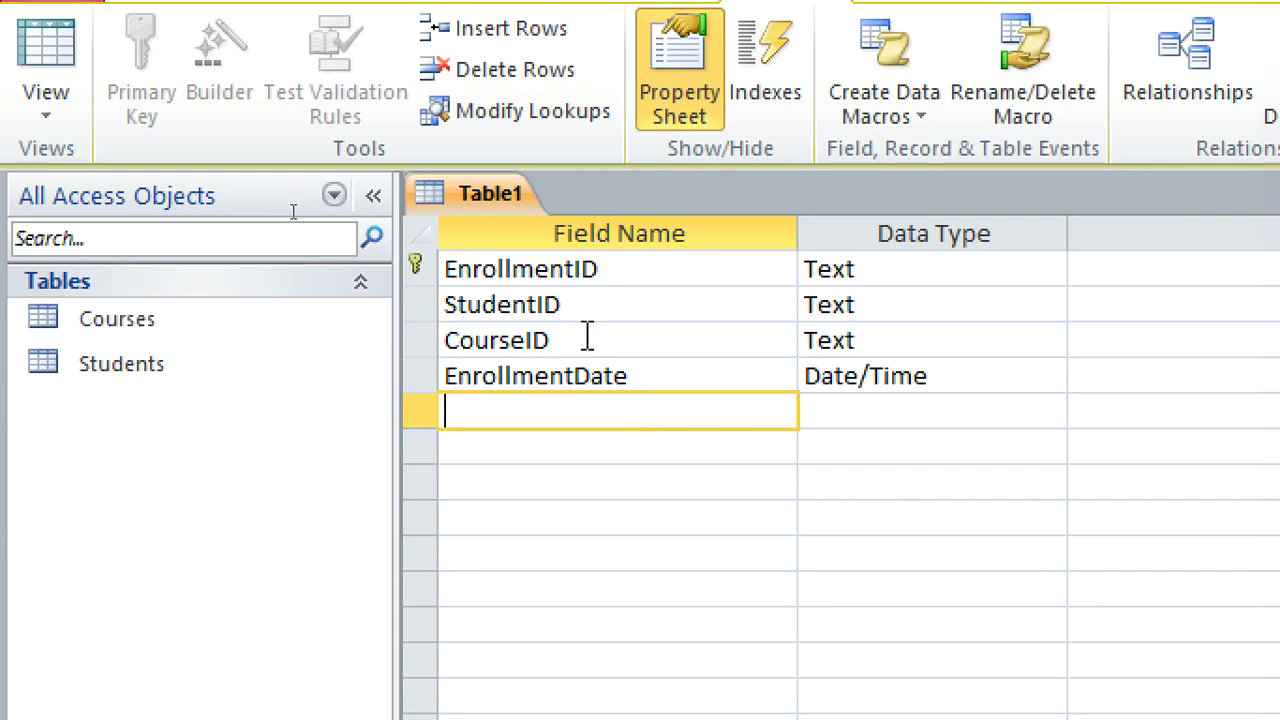
Save the new table under the name Enrollment.
{"action": "key", "text": "ctrl+s"}
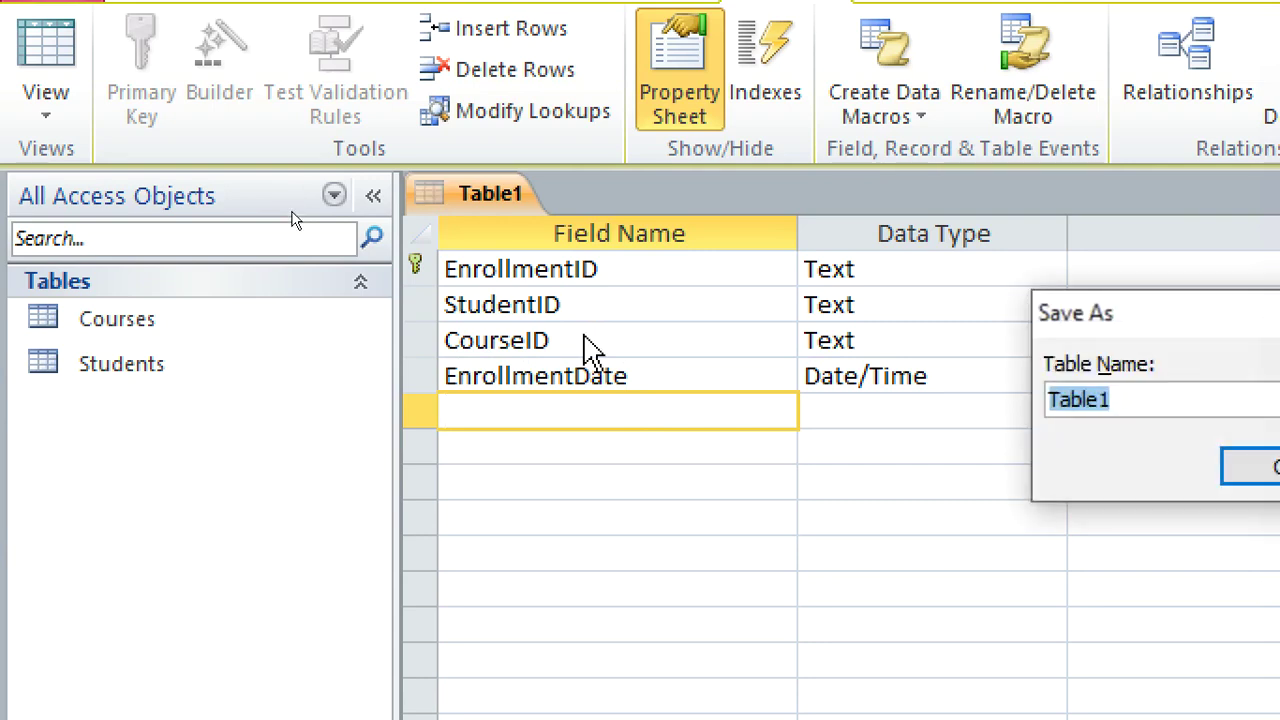
{"action": "type", "text": "En"}
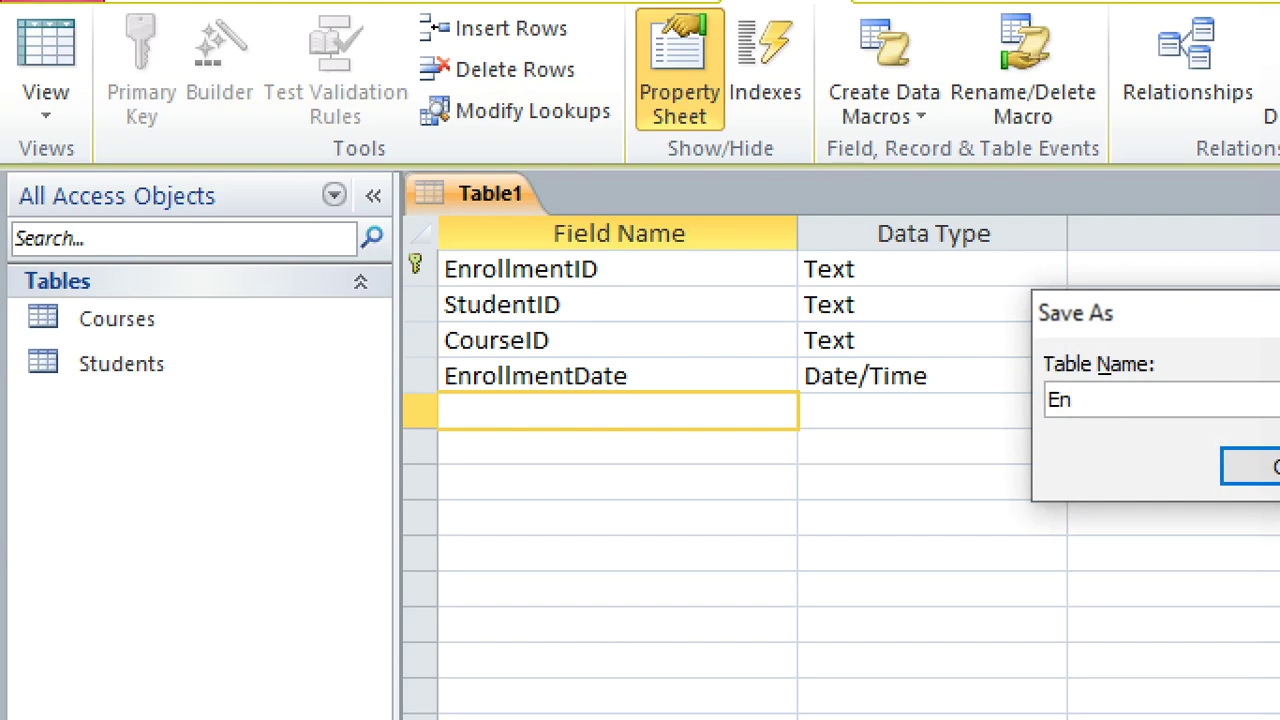
{"action": "type", "text": "rollment"}
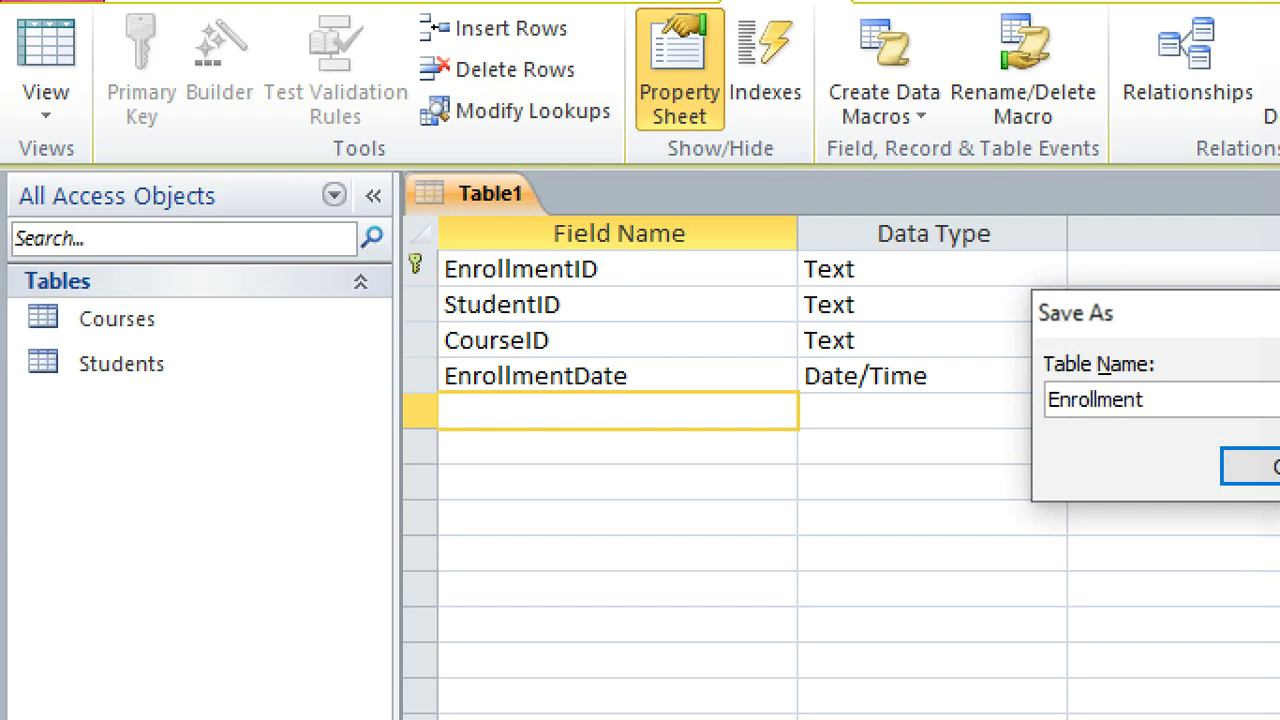
{"action": "key", "text": "Return"}
Close the Enrollment table and start another new table in Design view.
{"action": "right_click", "coordinate": [478, 196]}
{"action": "left_click", "coordinate": [518, 262]}
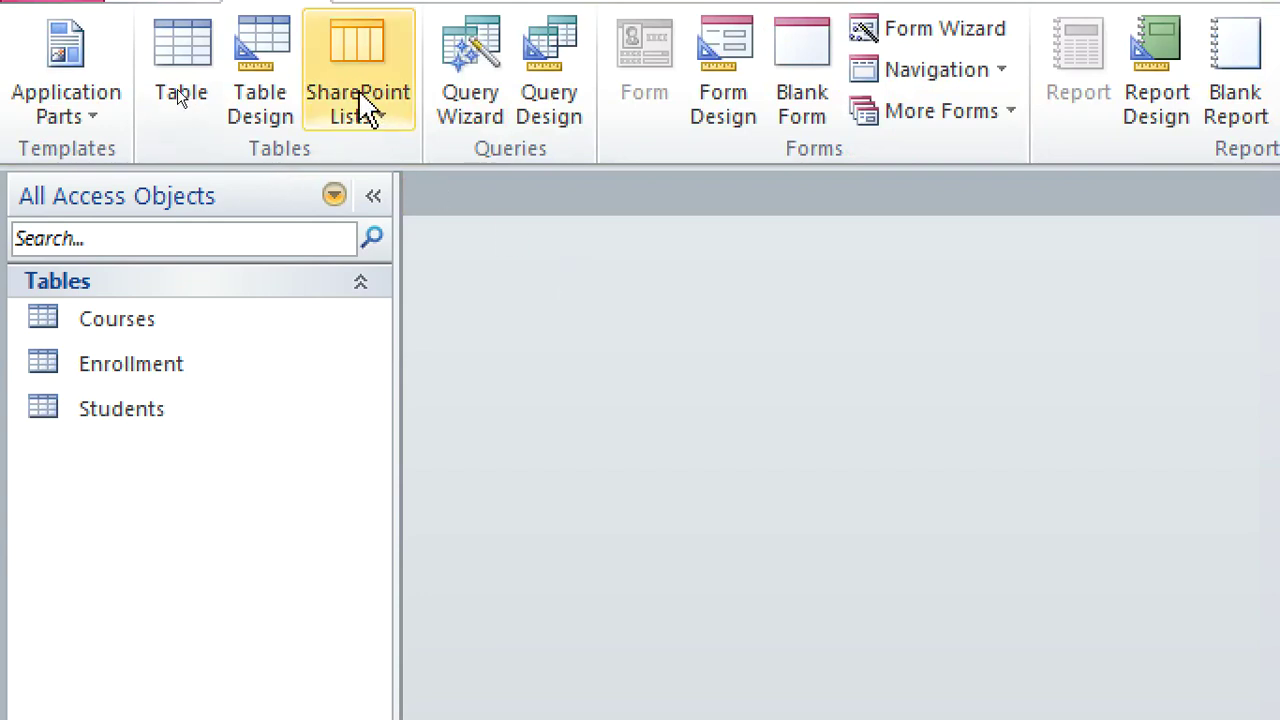
{"action": "left_click", "coordinate": [266, 108]}
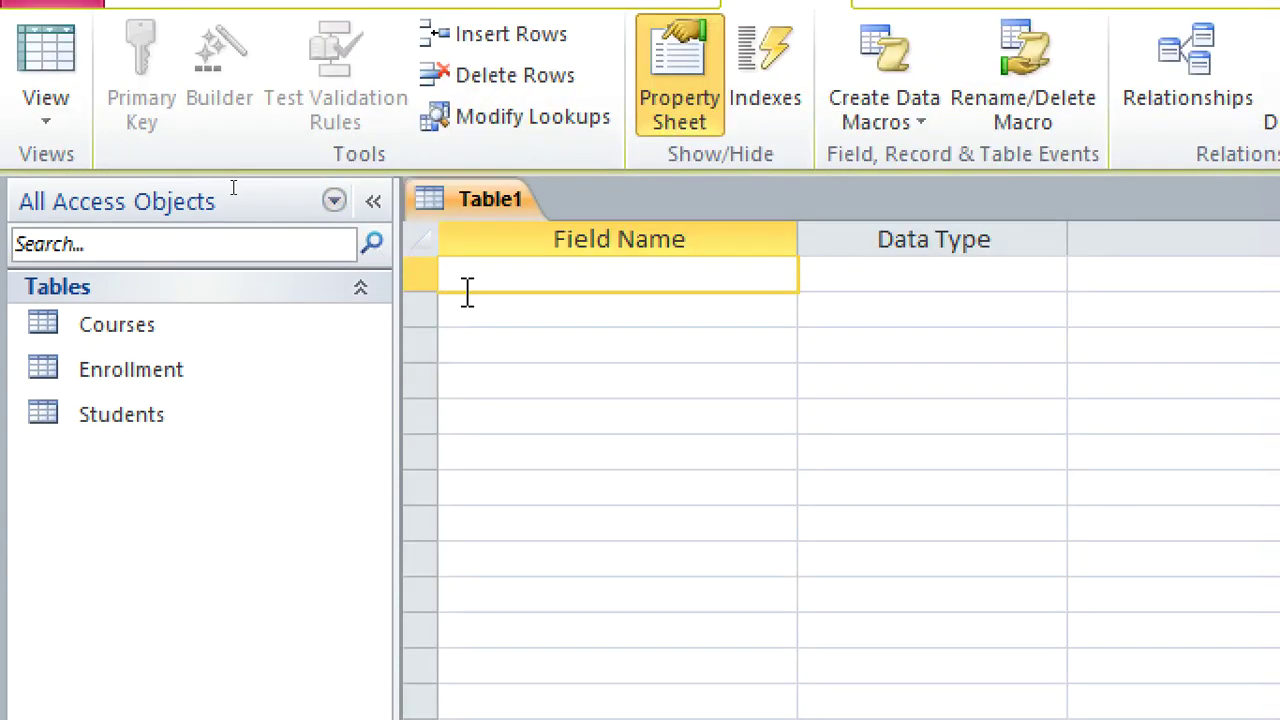
Add a GradeID field as the first field and make it the primary key.
{"action": "type", "text": "GradeID"}
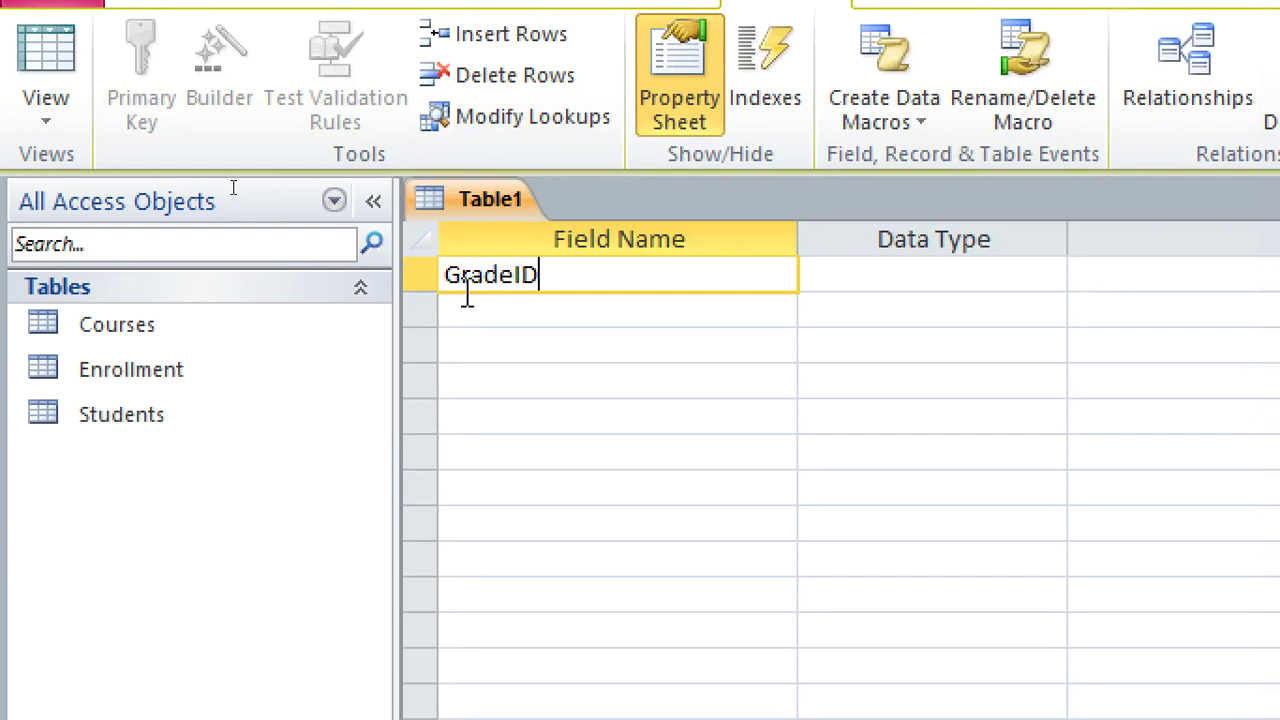
{"action": "right_click", "coordinate": [466, 298]}
{"action": "left_click", "coordinate": [537, 323]}
Add an EnrollmentID field below GradeID.
{"action": "left_click", "coordinate": [506, 314]}
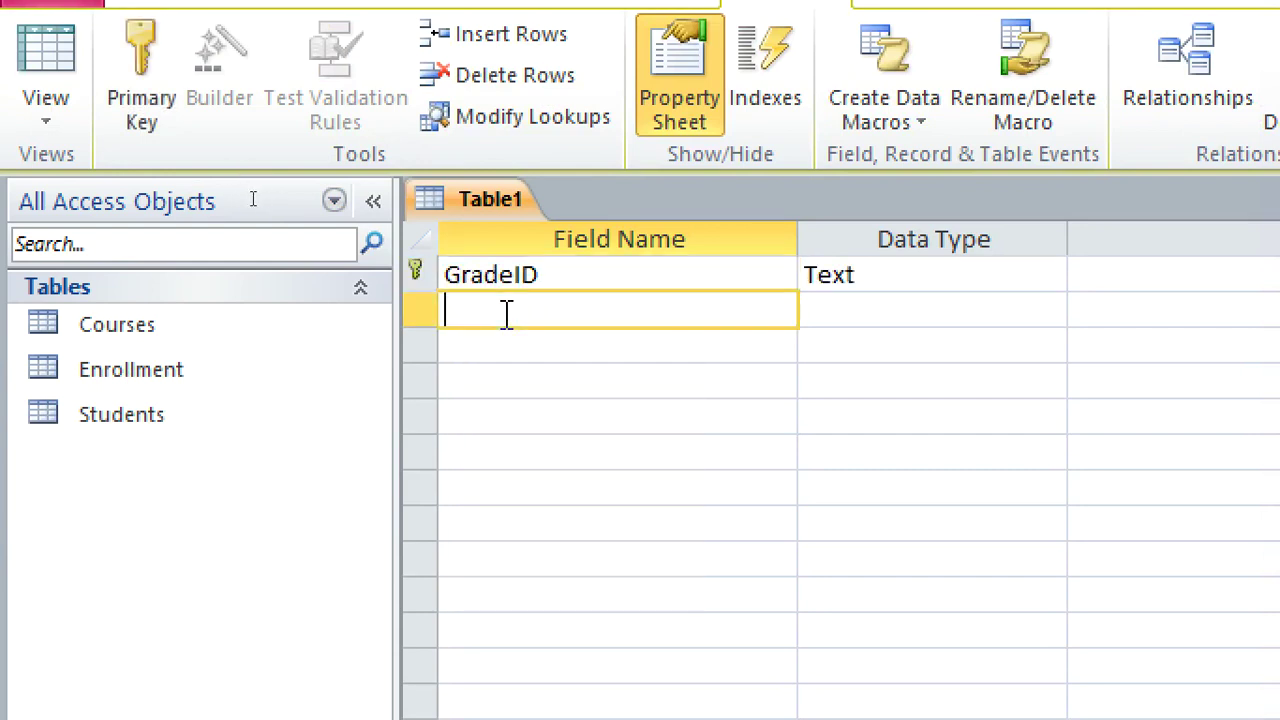
{"action": "type", "text": "eNT"}
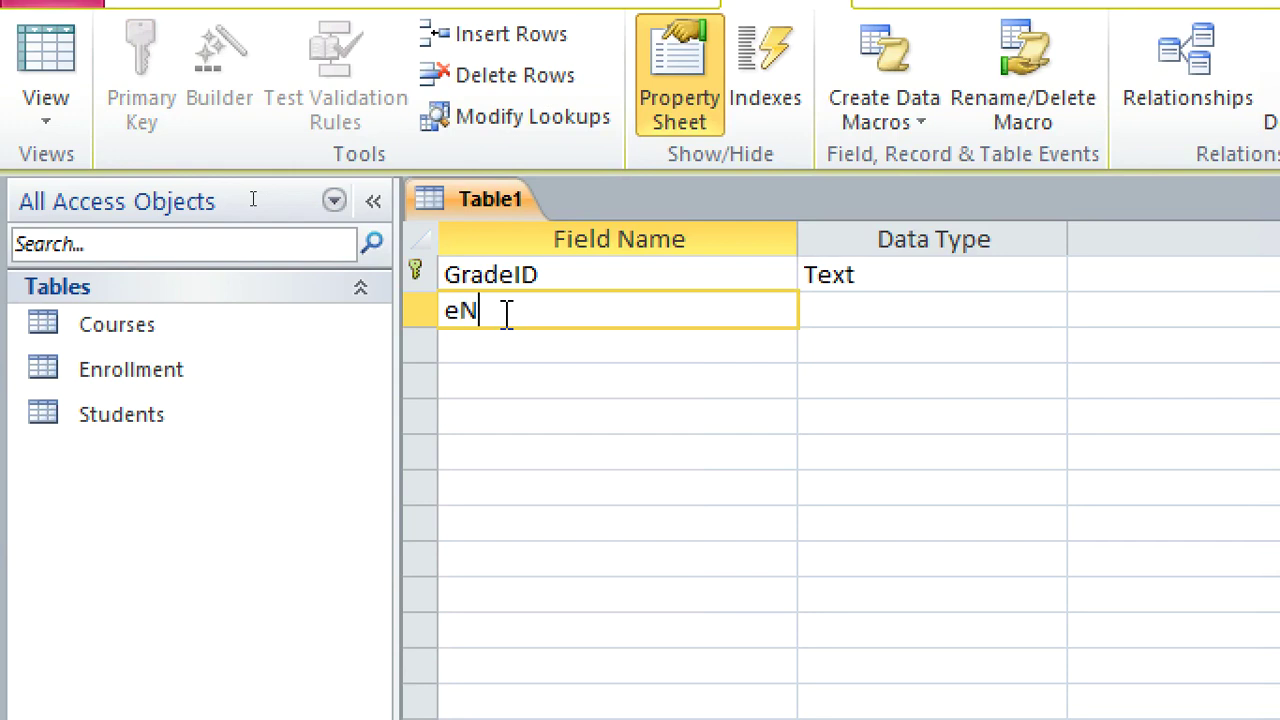
{"action": "key", "text": "BackSpace"}
{"action": "key", "text": "BackSpace"}
{"action": "key", "text": "BackSpace"}
{"action": "type", "text": "Enrollment"}
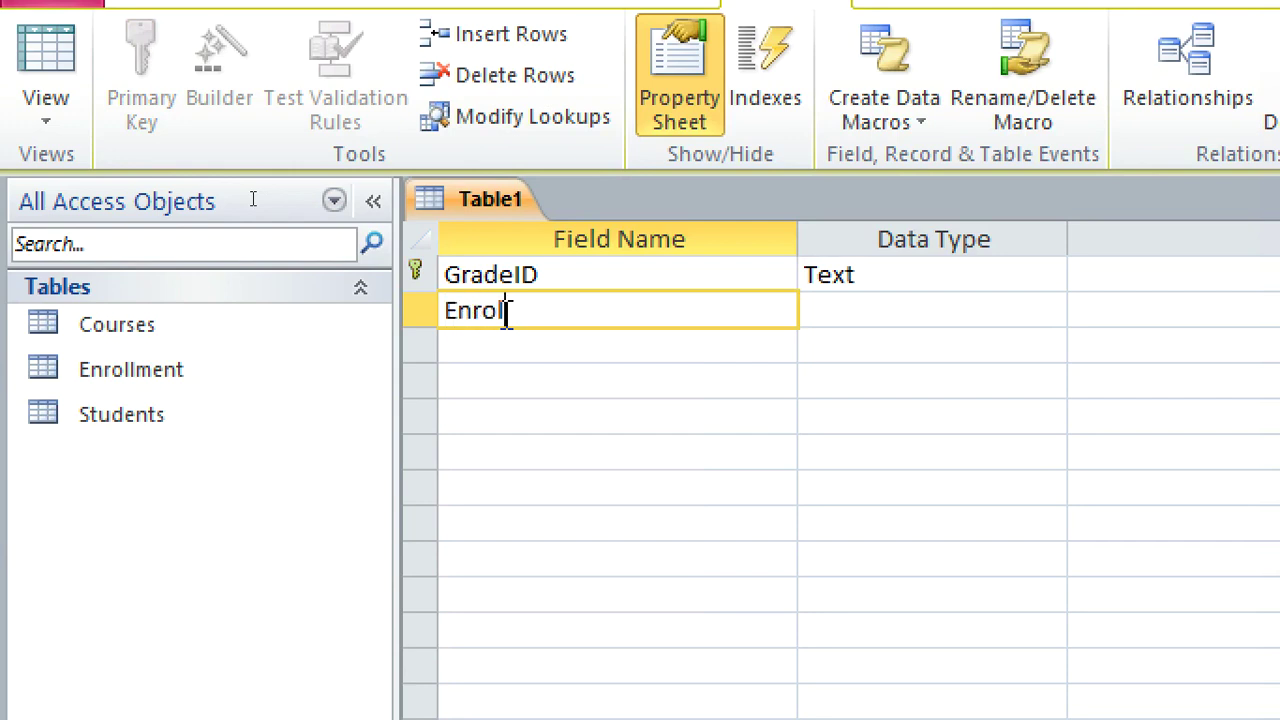
{"action": "type", "text": "Da"}
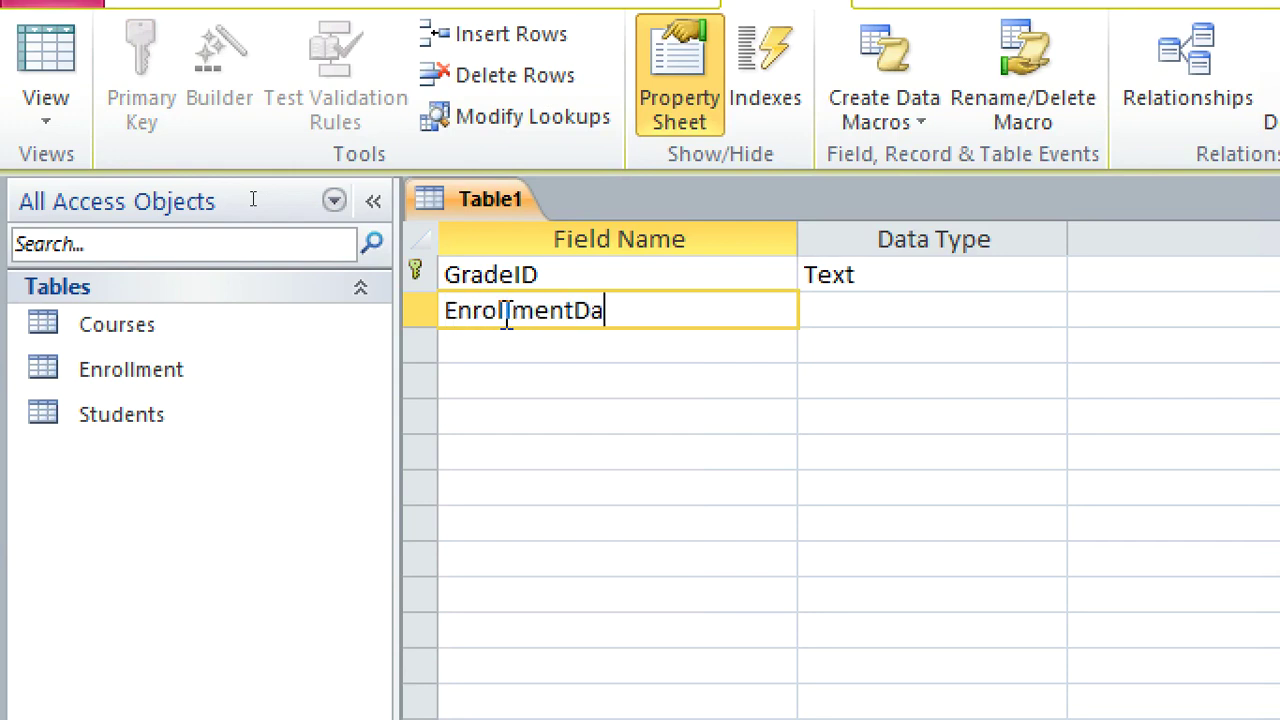
{"action": "key", "text": "BackSpace"}
{"action": "key", "text": "BackSpace"}
{"action": "type", "text": "ID"}
Add a Score field with the data type Text below EnrollmentID and save the table as Grades.
{"action": "left_click", "coordinate": [485, 343]}
{"action": "type", "text": "sc"}
{"action": "key", "text": "BackSpace"}
{"action": "key", "text": "BackSpace"}
{"action": "type", "text": "Score"}
{"action": "left_click", "coordinate": [849, 356]}
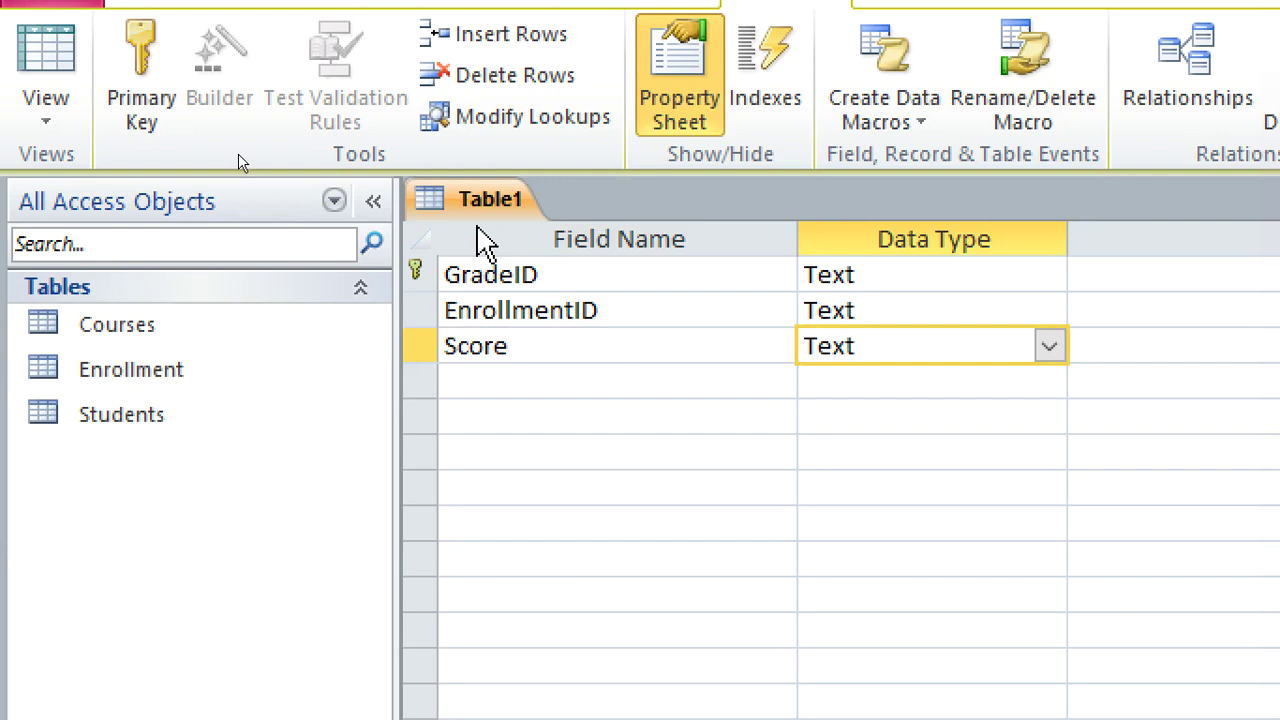
{"action": "key", "text": "ctrl+s"}
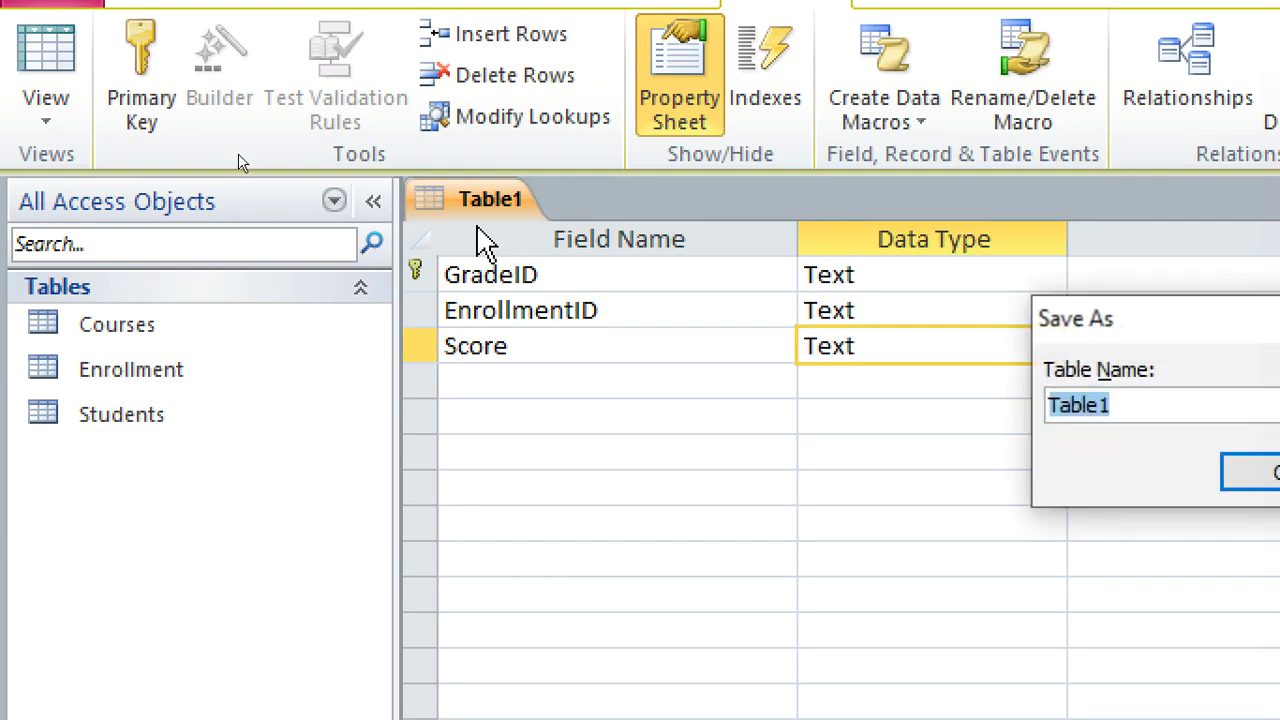
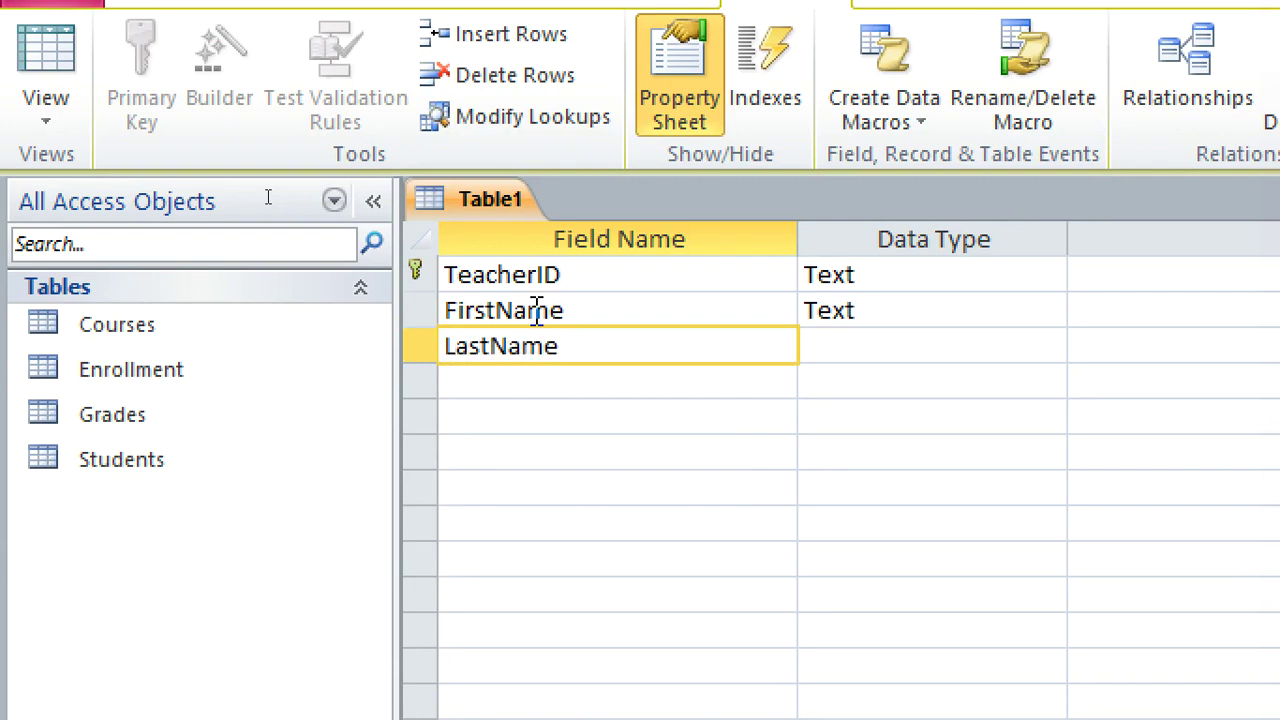
Add a ContactNumber field below LastName in the teacher table.
{"action": "key", "text": "Down"}
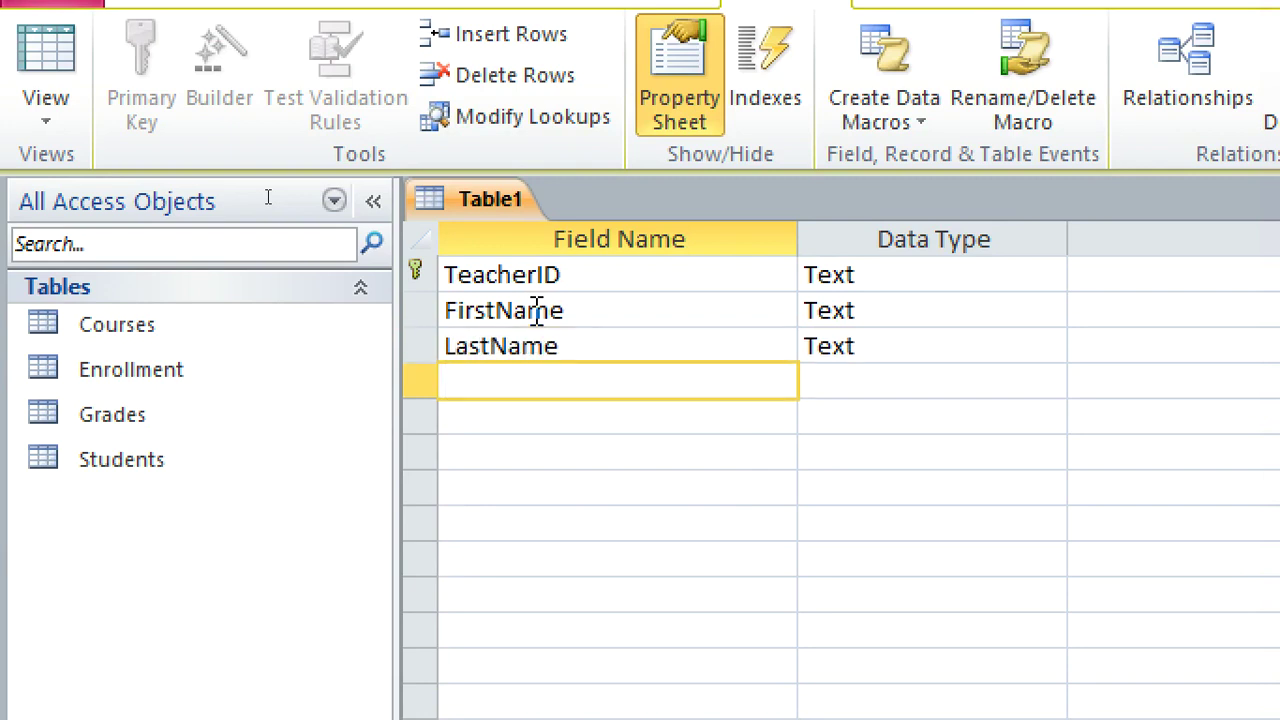
{"action": "type", "text": "ContactNumber"}
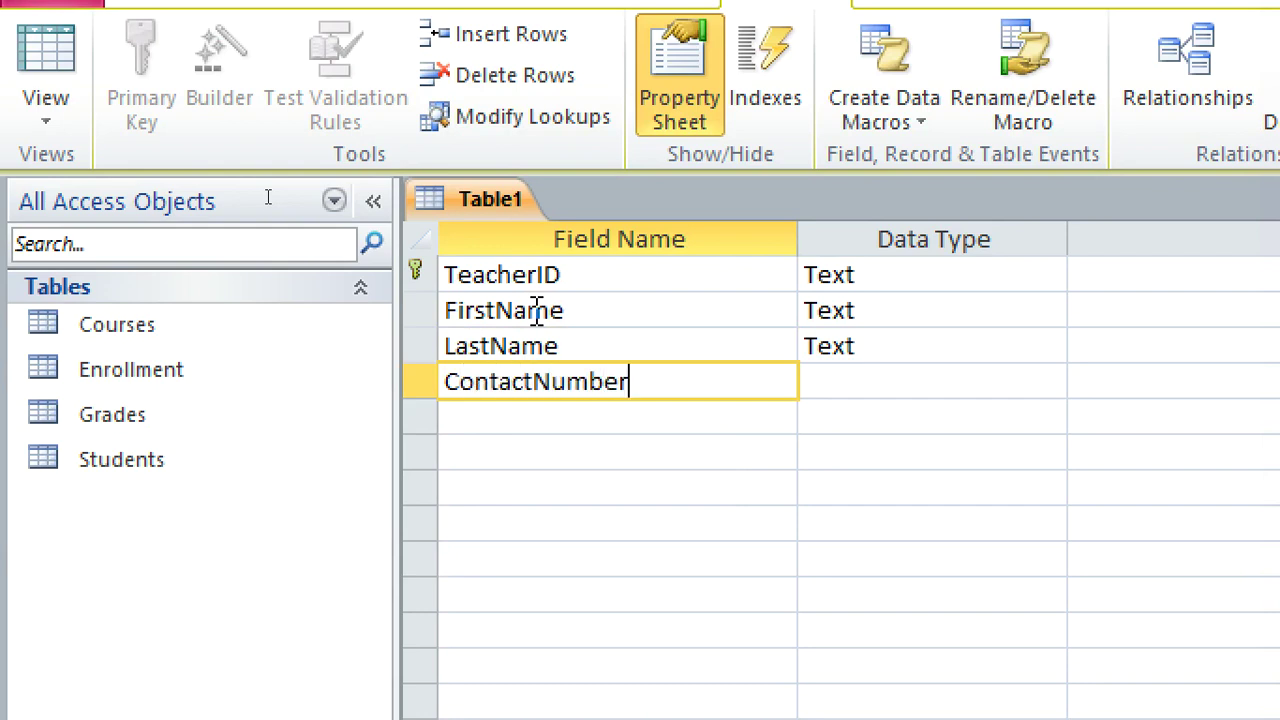
Save the new table under the name teacher and close it.
{"action": "left_click", "coordinate": [534, 417]}
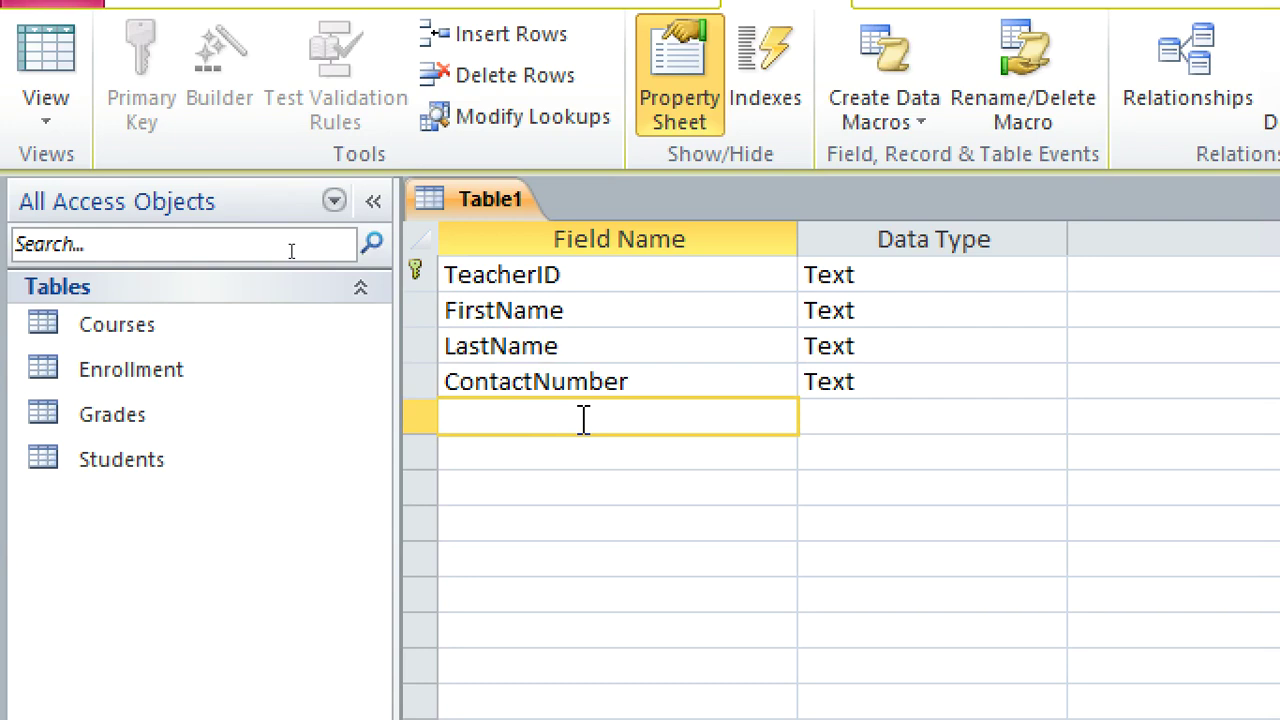
{"action": "key", "text": "ctrl+s"}
{"action": "type", "text": "teacher"}
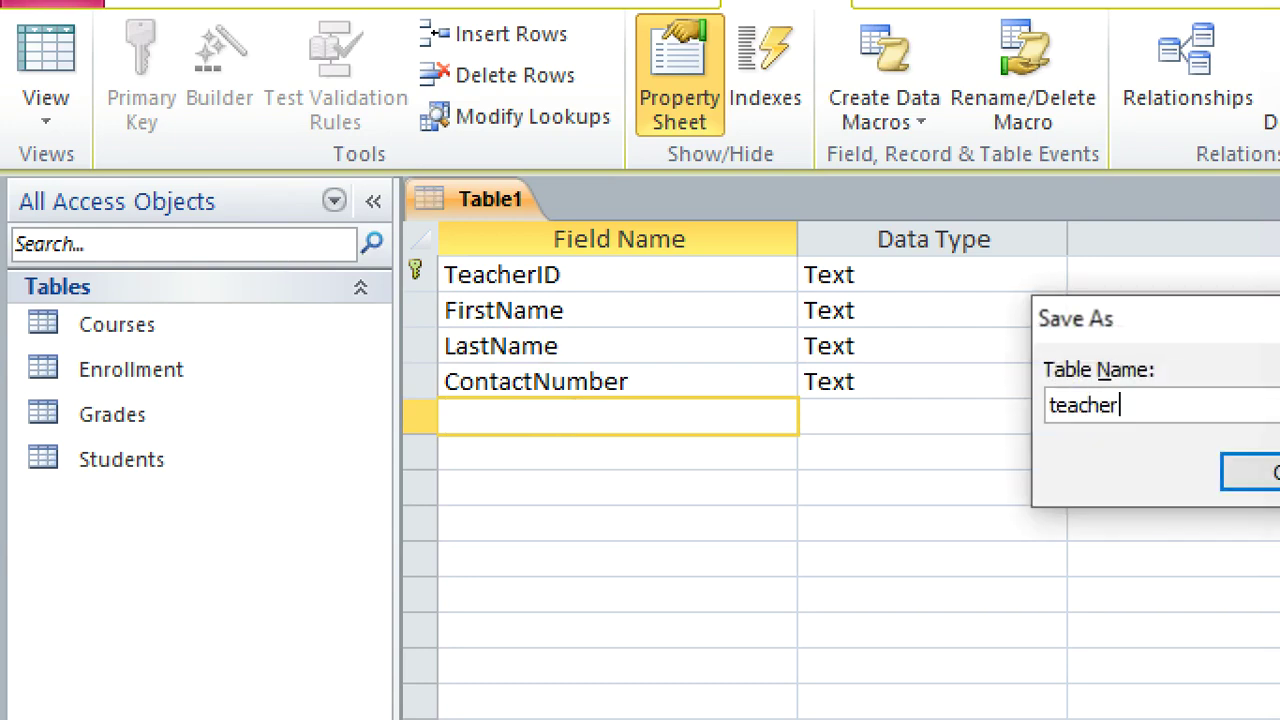
{"action": "key", "text": "Return"}
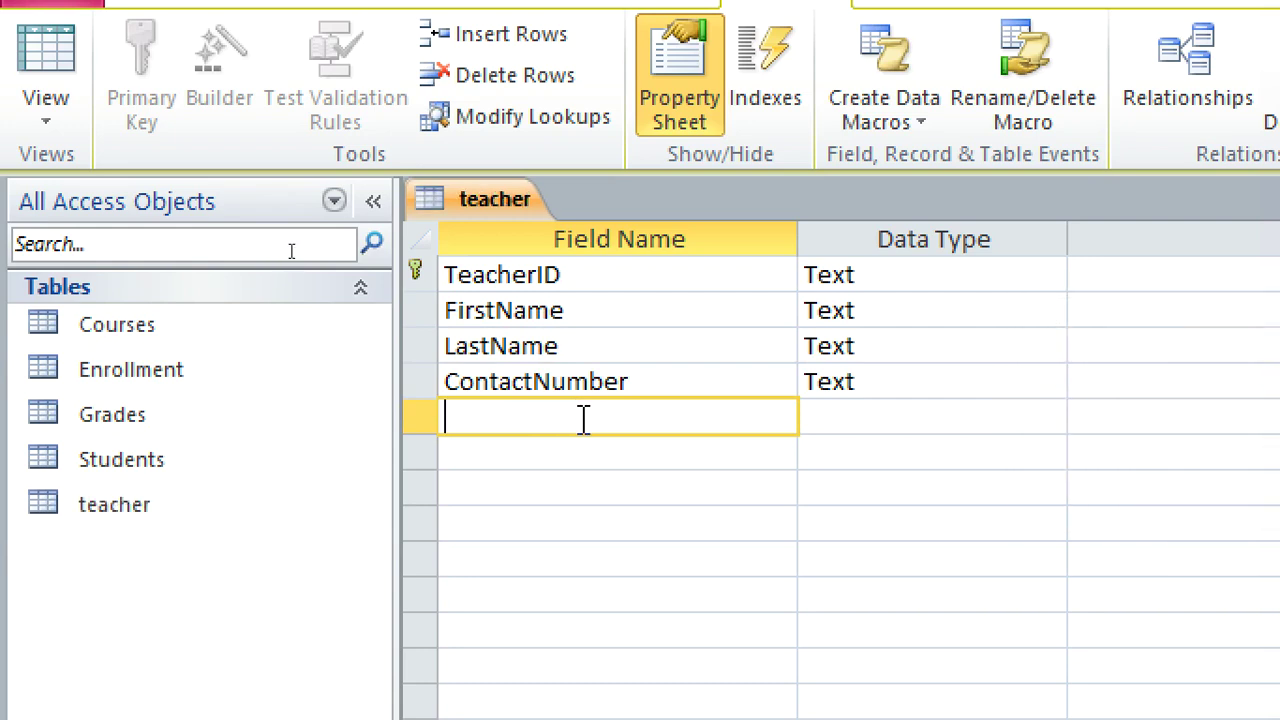
{"action": "right_click", "coordinate": [500, 200]}
{"action": "left_click", "coordinate": [598, 275]}
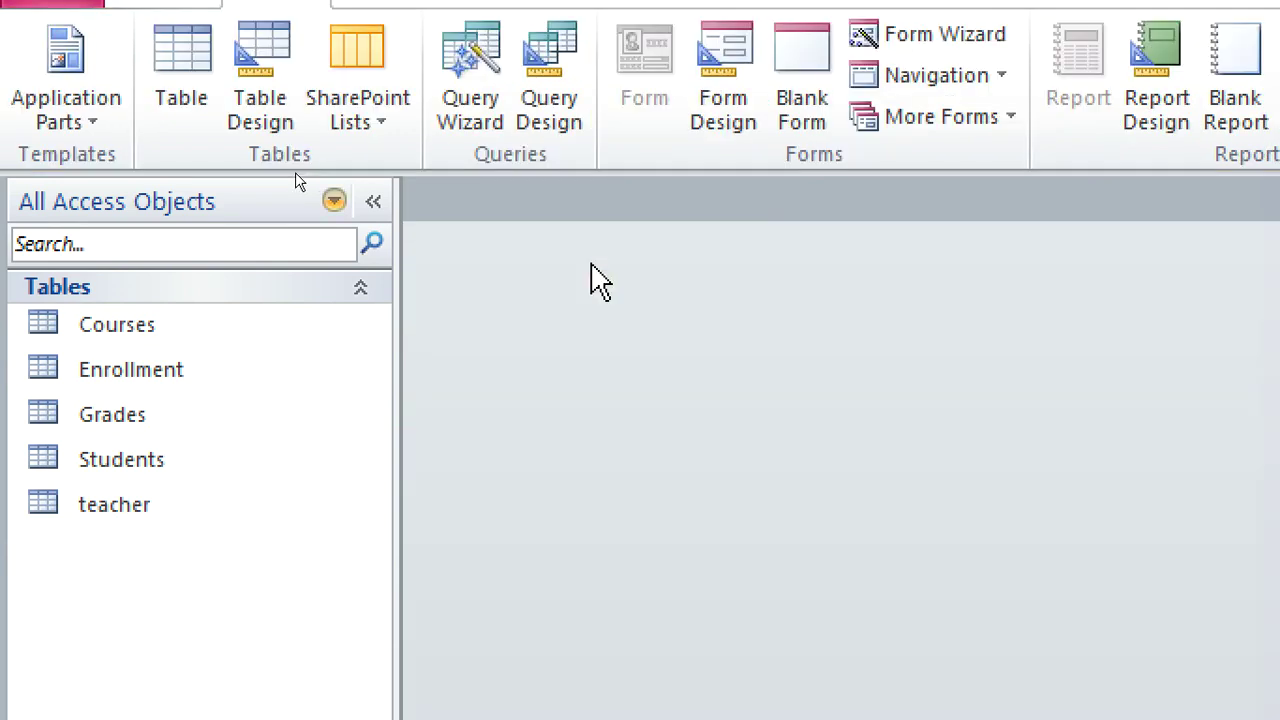
Create another table in Design view with AssignmentID and CourseID as its first two fields.
{"action": "left_click", "coordinate": [260, 80]}
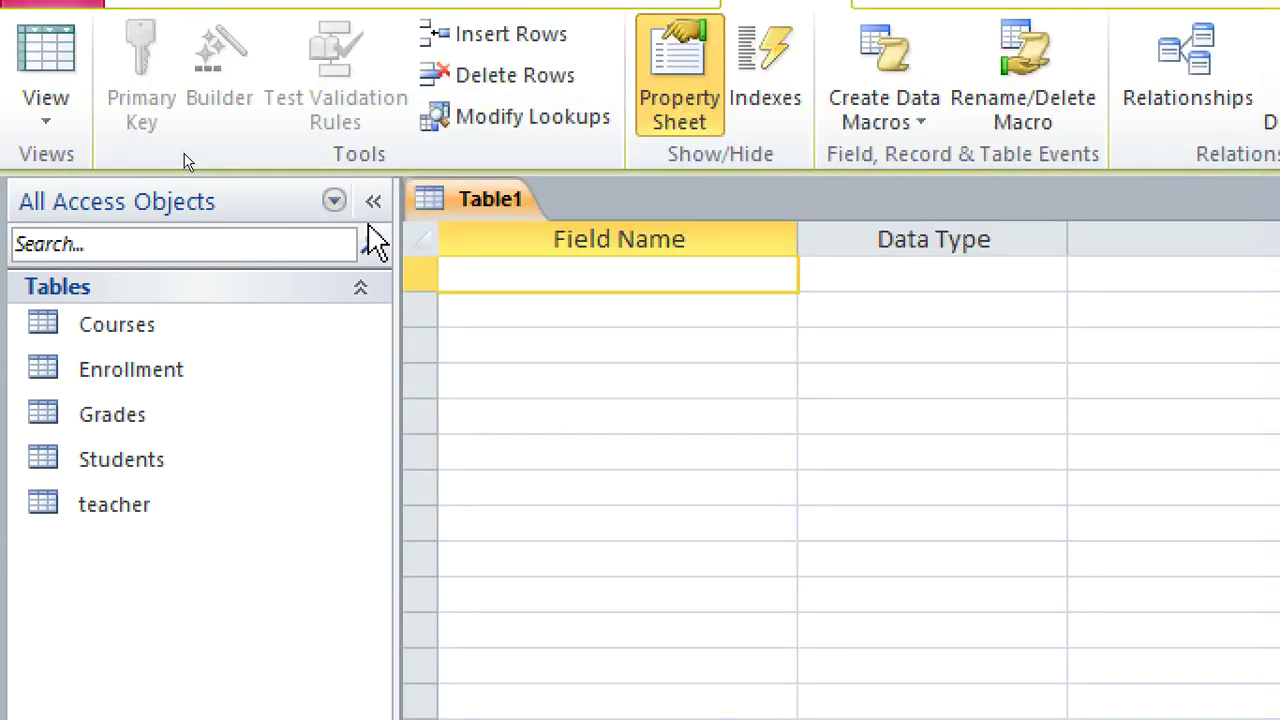
{"action": "type", "text": "AssignmentID"}
{"action": "key", "text": "Down"}
{"action": "type", "text": "c"}
{"action": "key", "text": "BackSpace"}
{"action": "type", "text": "CourseID"}
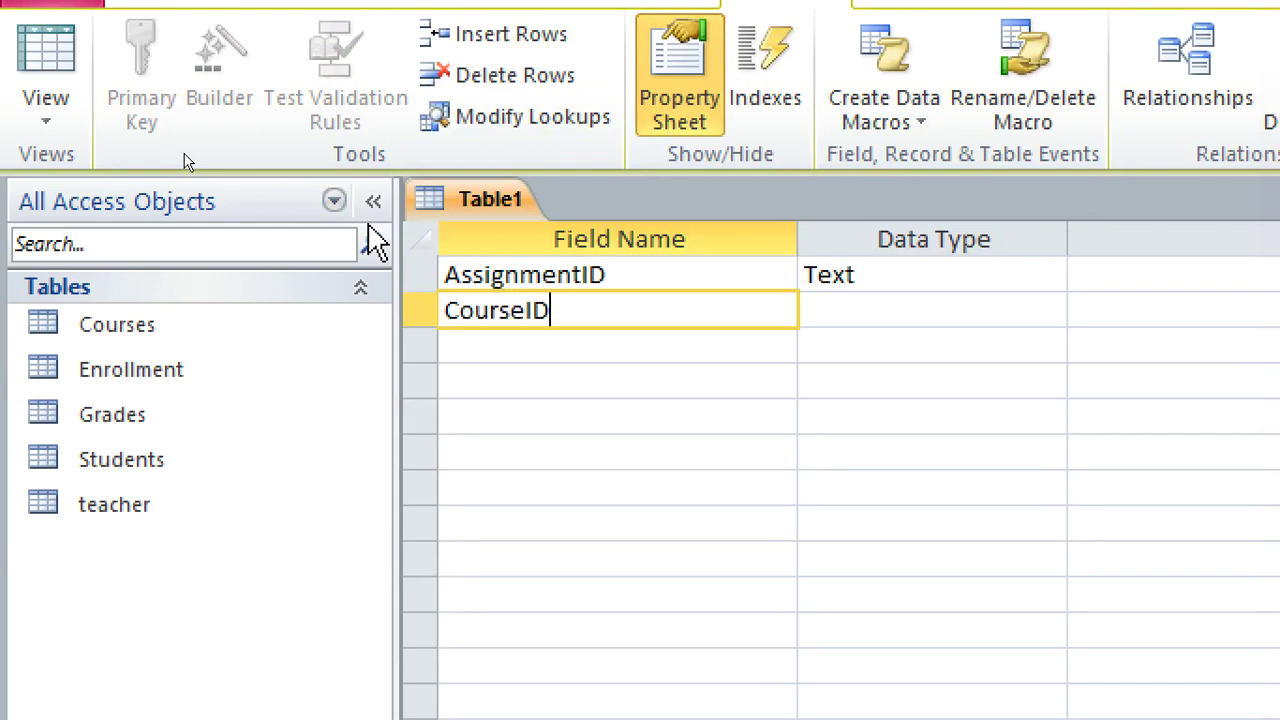
Add TeacherID and AssignmentName fields with the data type Text below CourseID.
{"action": "left_click", "coordinate": [473, 347]}
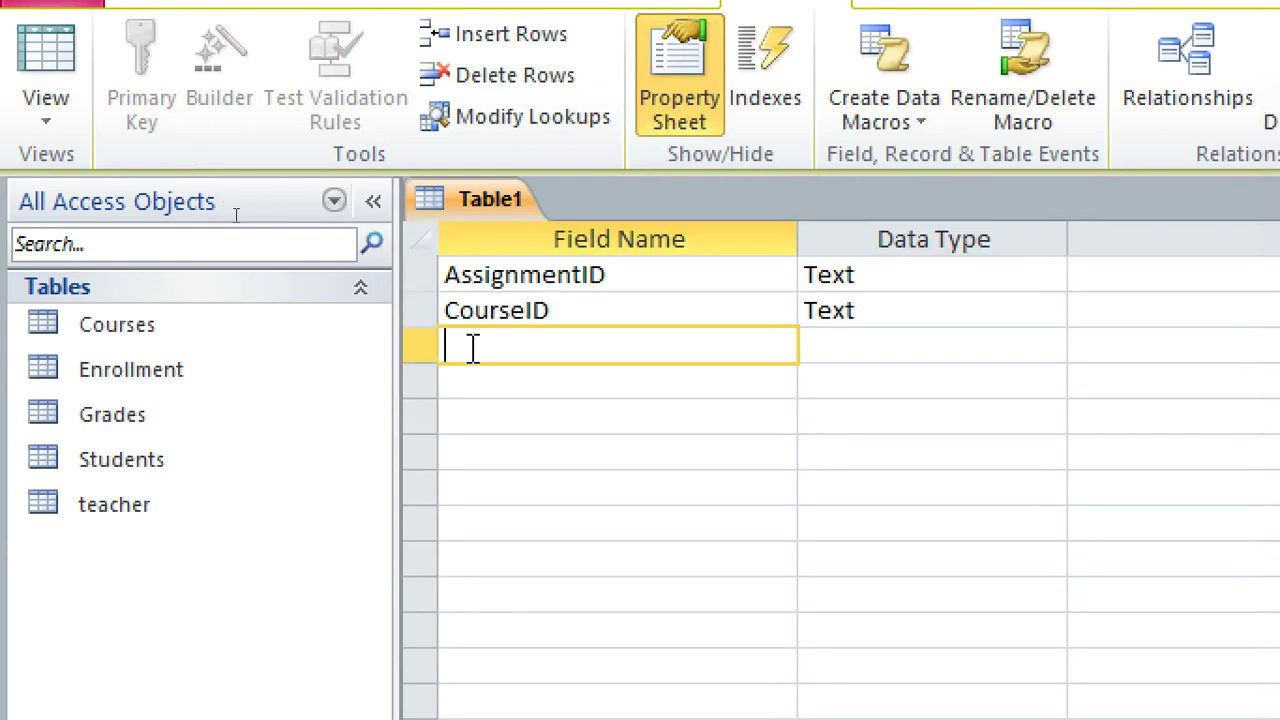
{"action": "type", "text": "TeacherID"}
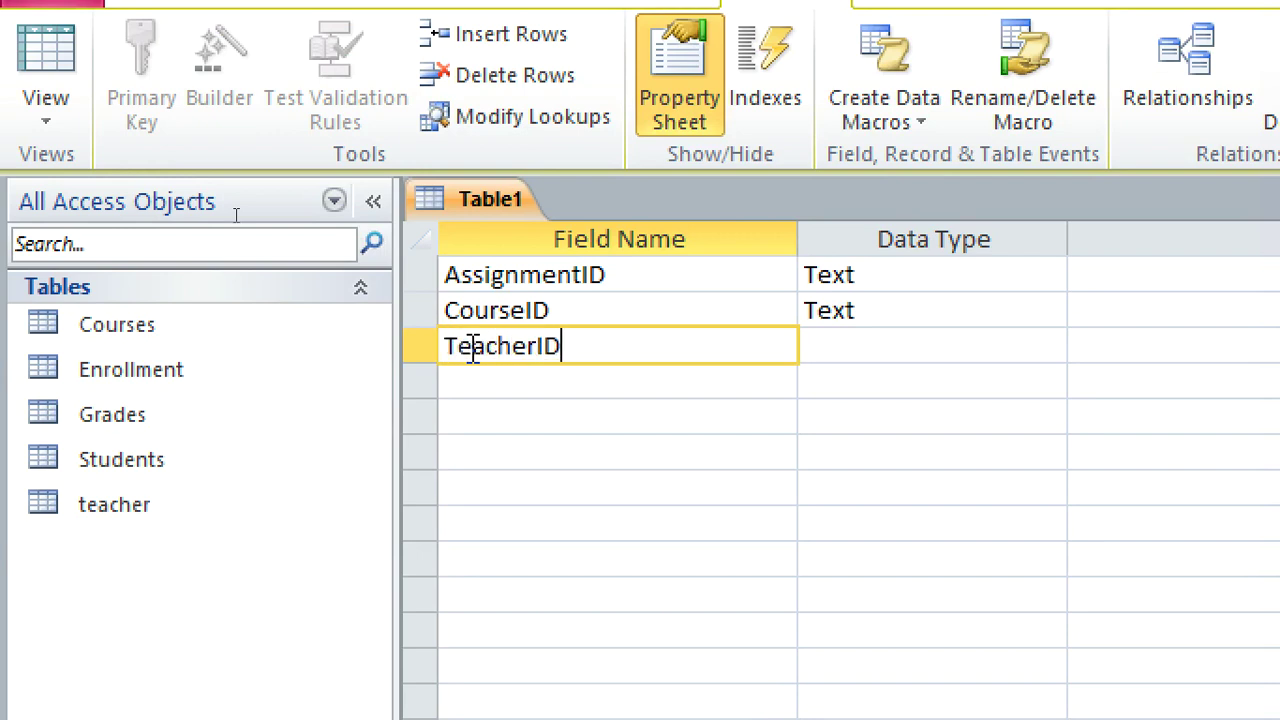
{"action": "left_click", "coordinate": [473, 382]}
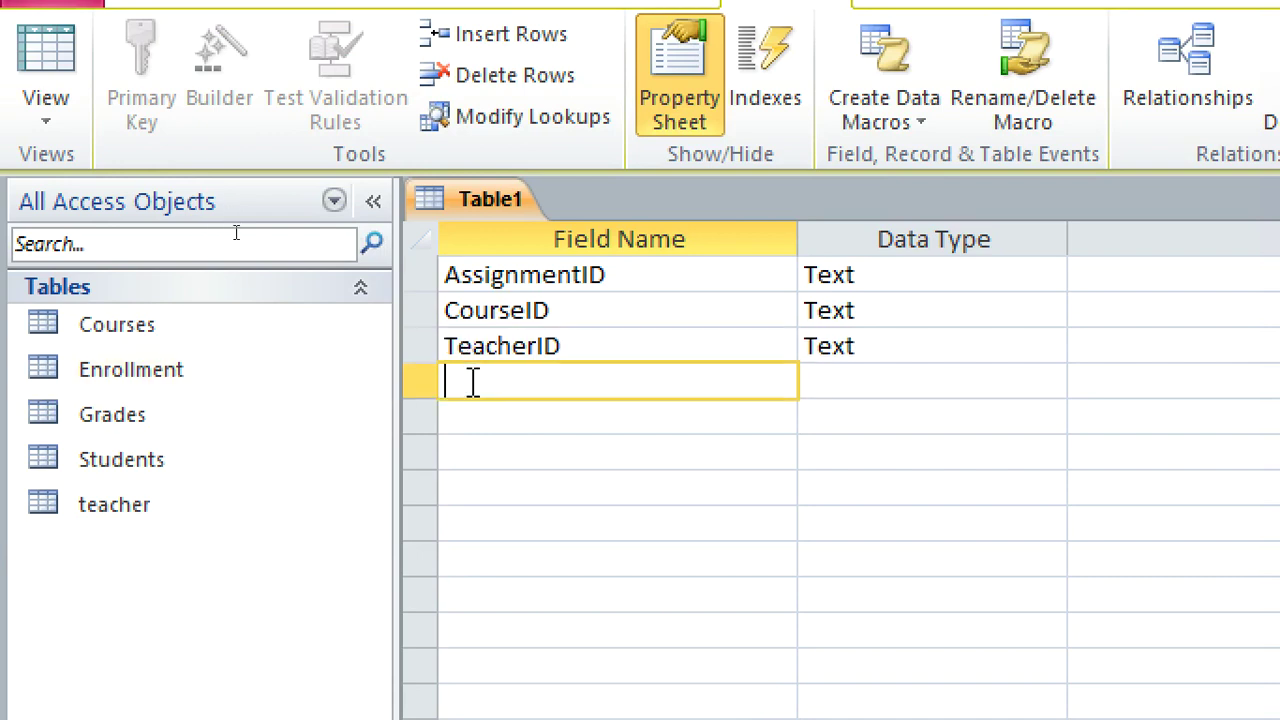
{"action": "type", "text": "s"}
{"action": "key", "text": "BackSpace"}
{"action": "type", "text": "AssignmentN"}
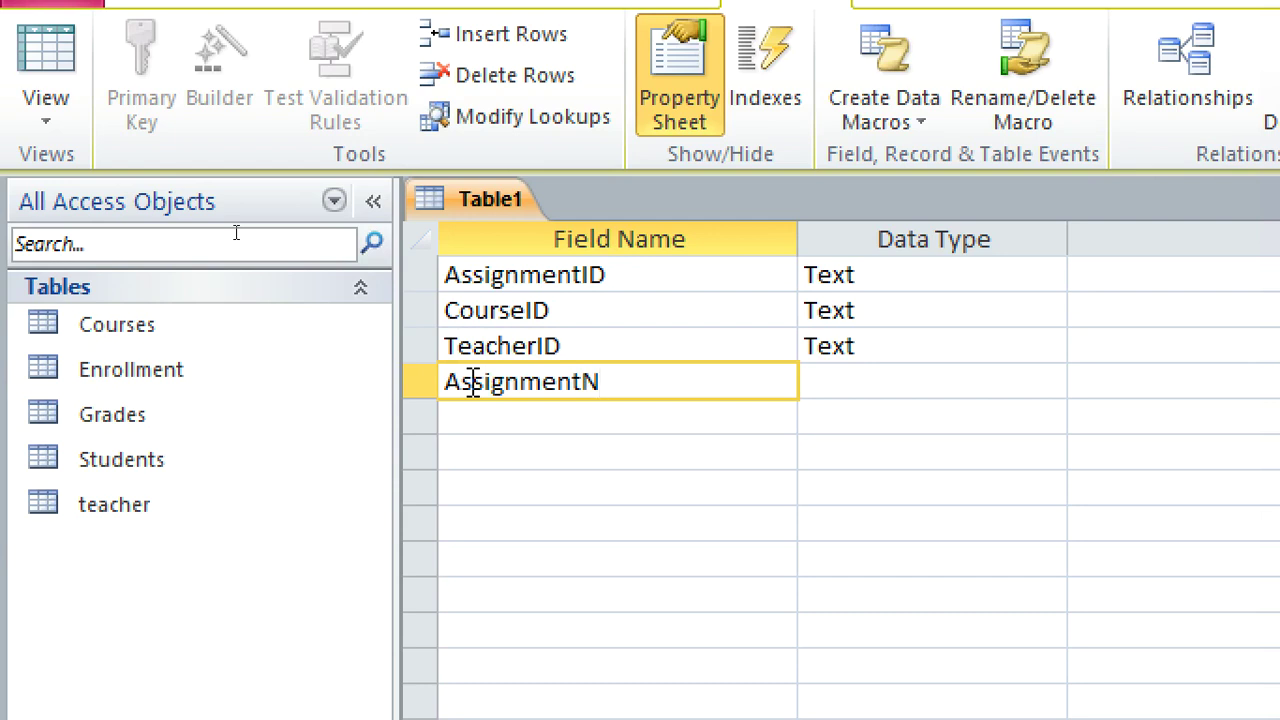
{"action": "type", "text": "ame"}
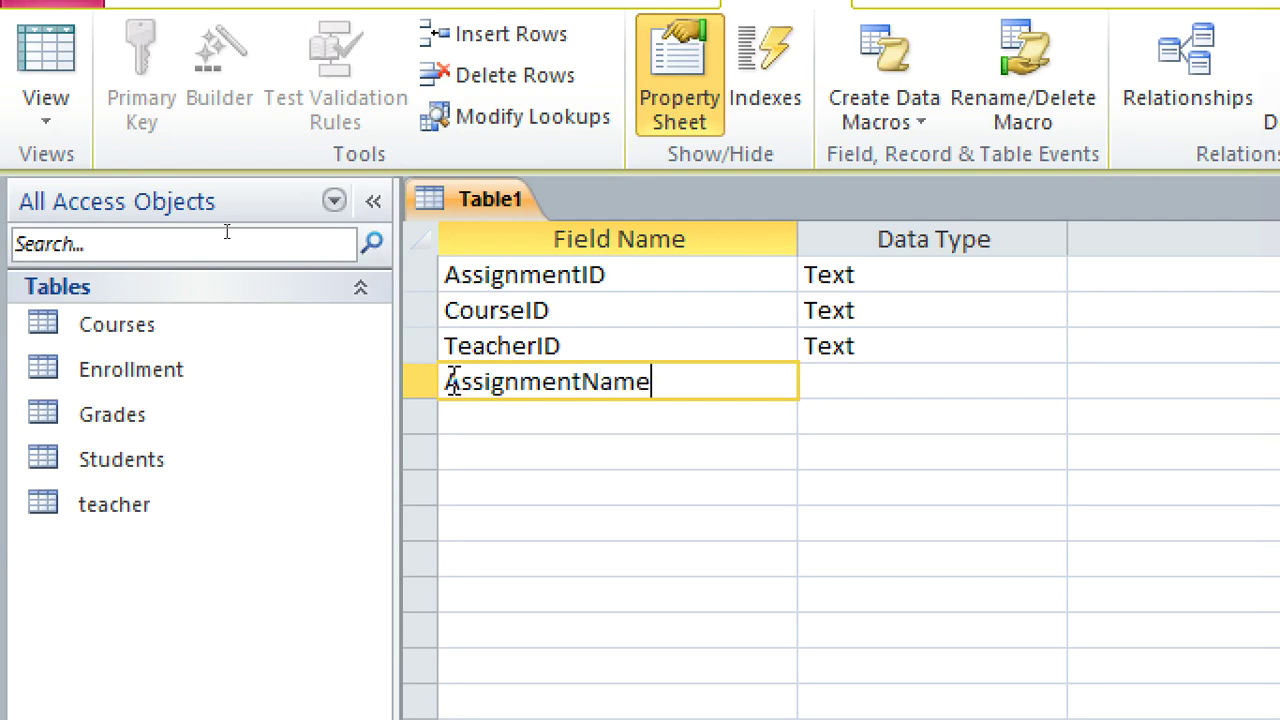
{"action": "left_click", "coordinate": [880, 390]}
{"action": "left_click", "coordinate": [576, 414]}
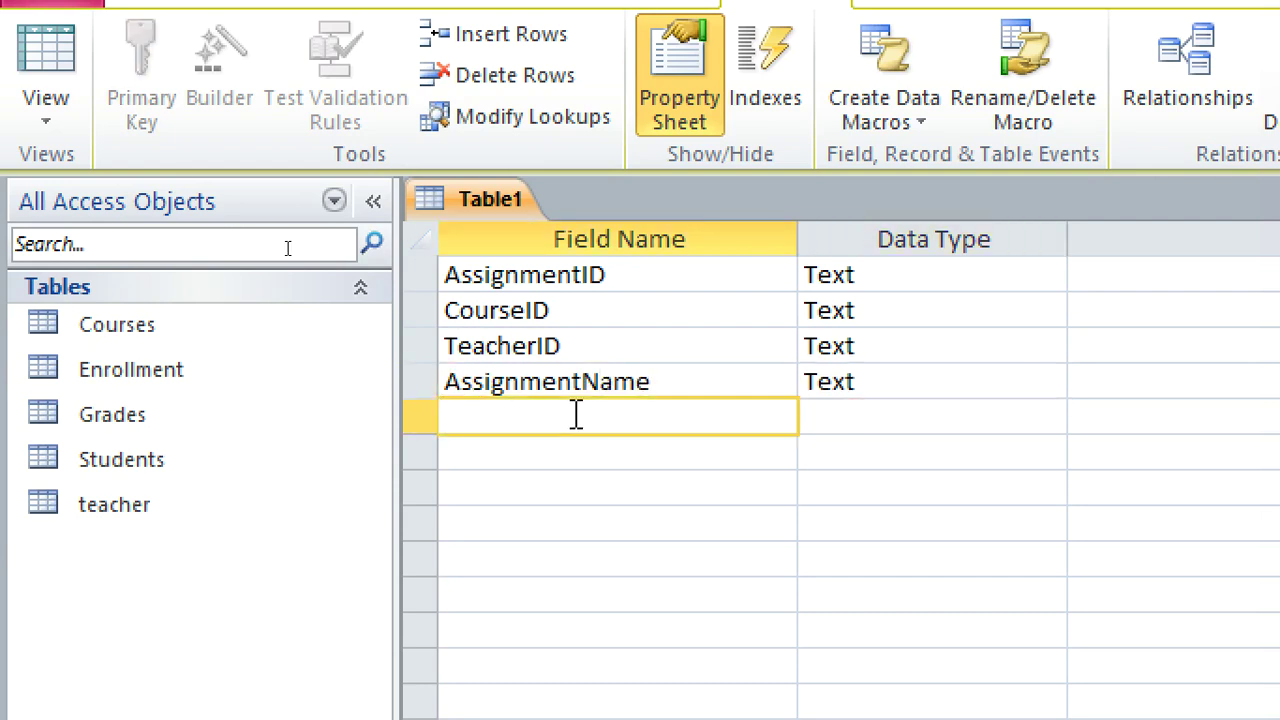
Add a DueDate field with the data type Date/Time and make AssignmentID the primary key.
{"action": "type", "text": "DueDate"}
{"action": "left_click", "coordinate": [846, 420]}
{"action": "type", "text": "d"}
{"action": "left_click", "coordinate": [572, 448]}
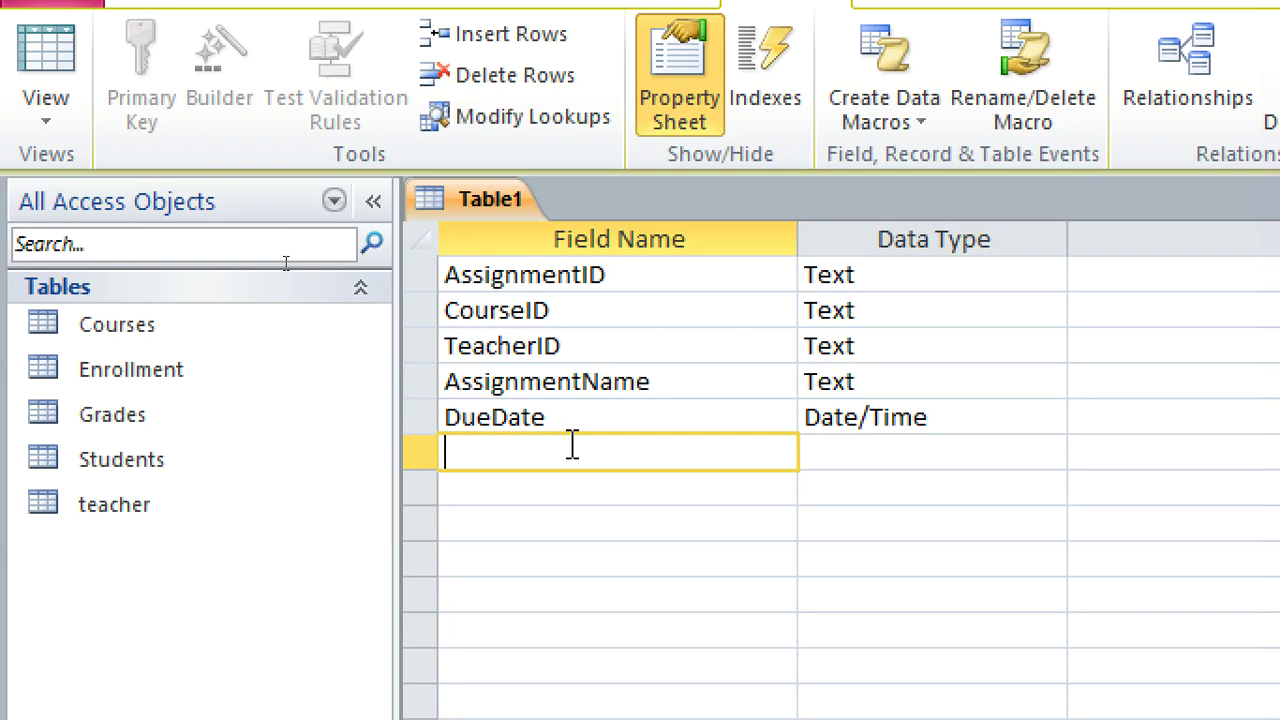
{"action": "right_click", "coordinate": [519, 278]}
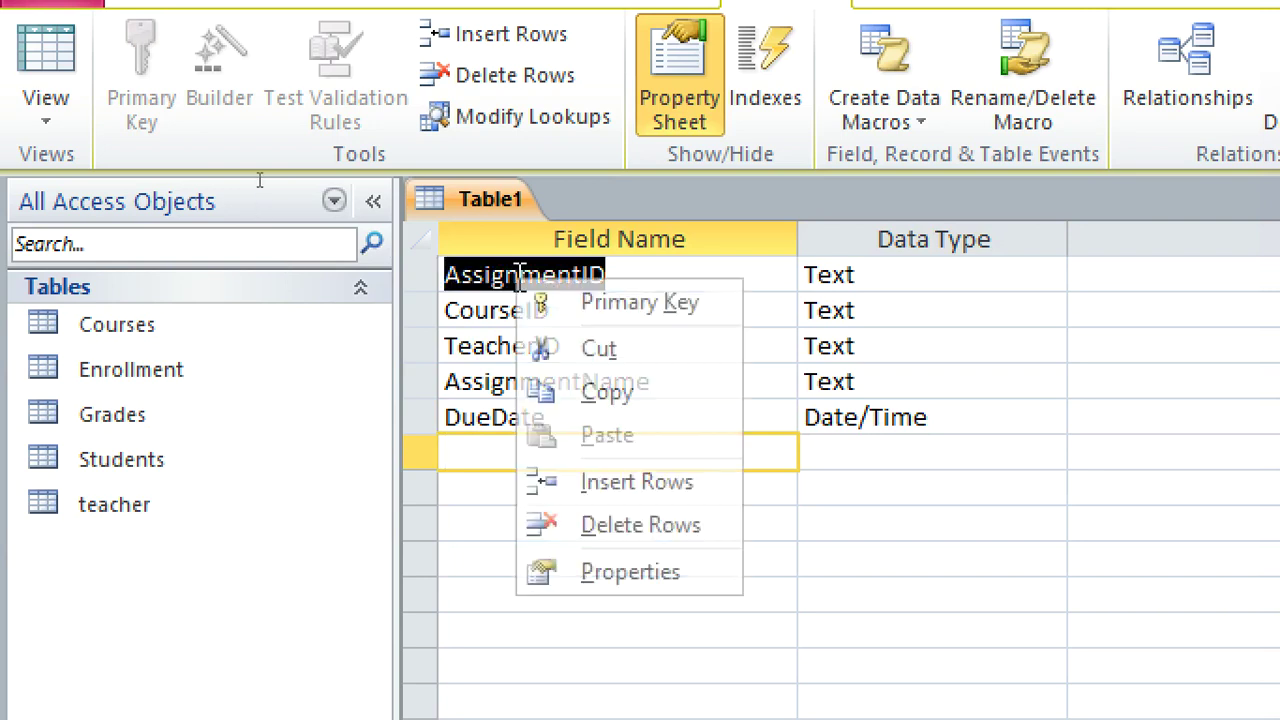
{"action": "left_click", "coordinate": [580, 297]}
Save the table under the name Assignments and close it.
{"action": "right_click", "coordinate": [470, 205]}
{"action": "left_click", "coordinate": [505, 228]}
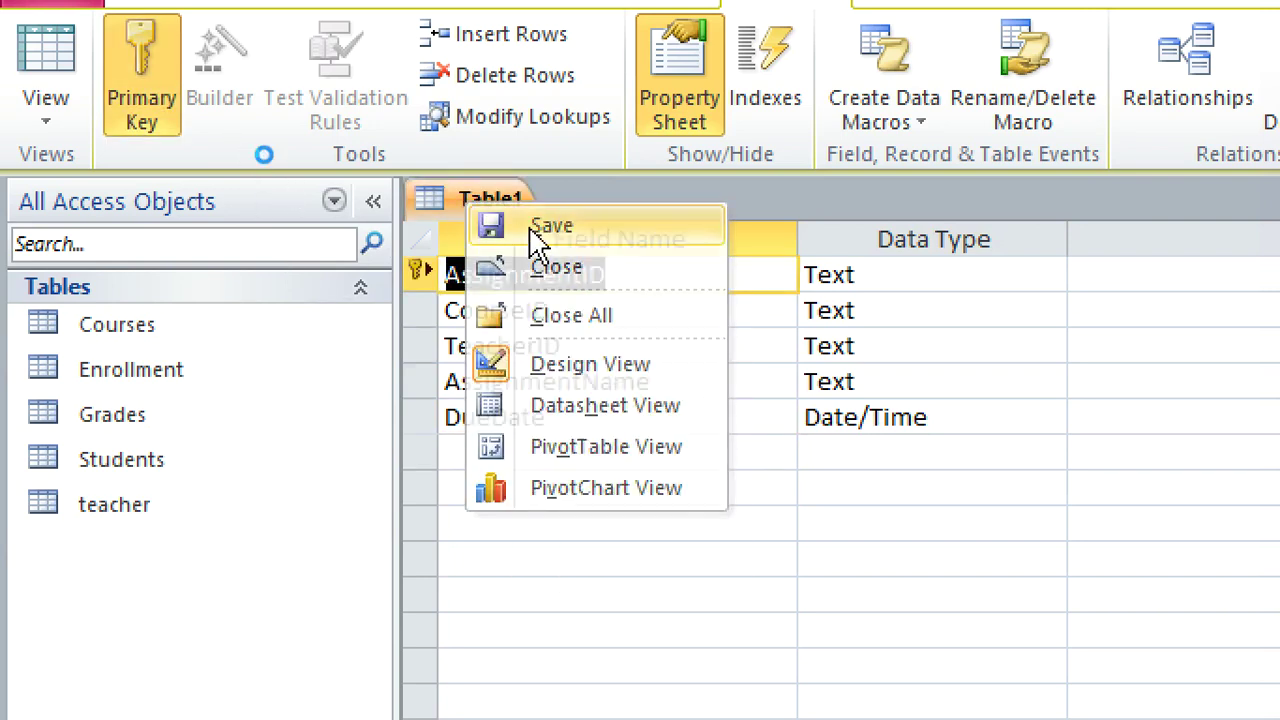
{"action": "type", "text": "As"}
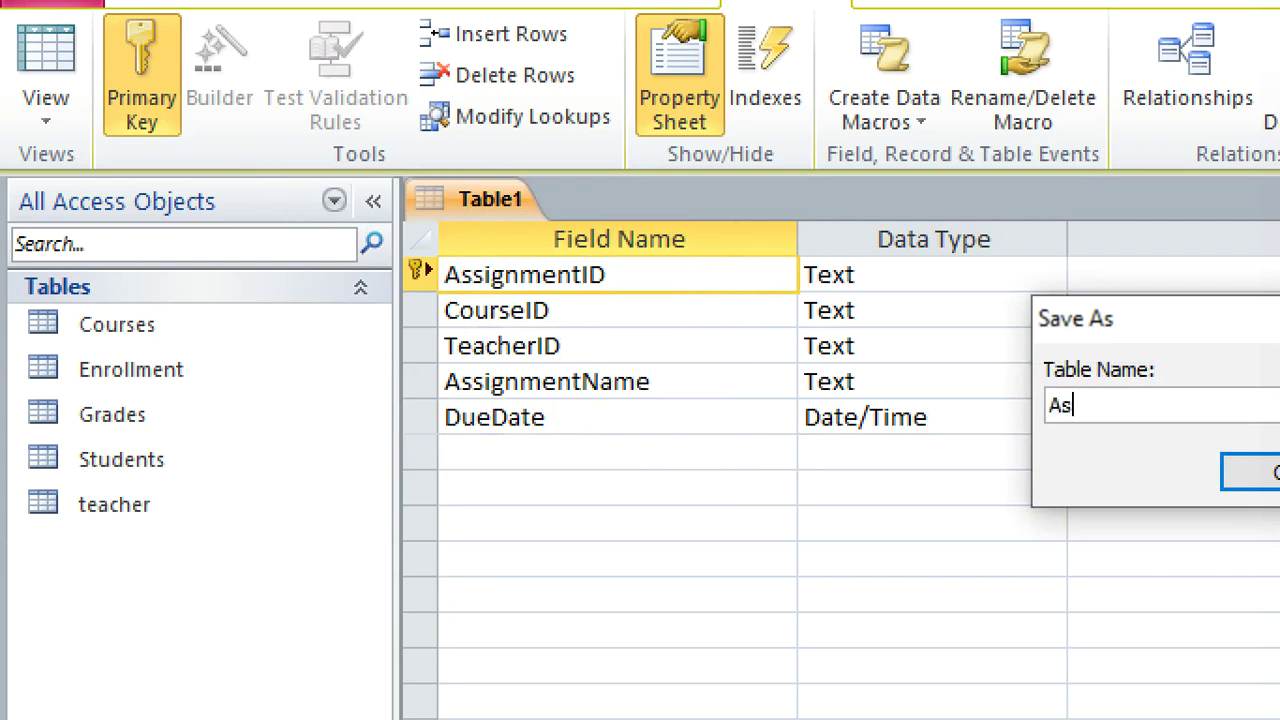
{"action": "type", "text": "signments"}
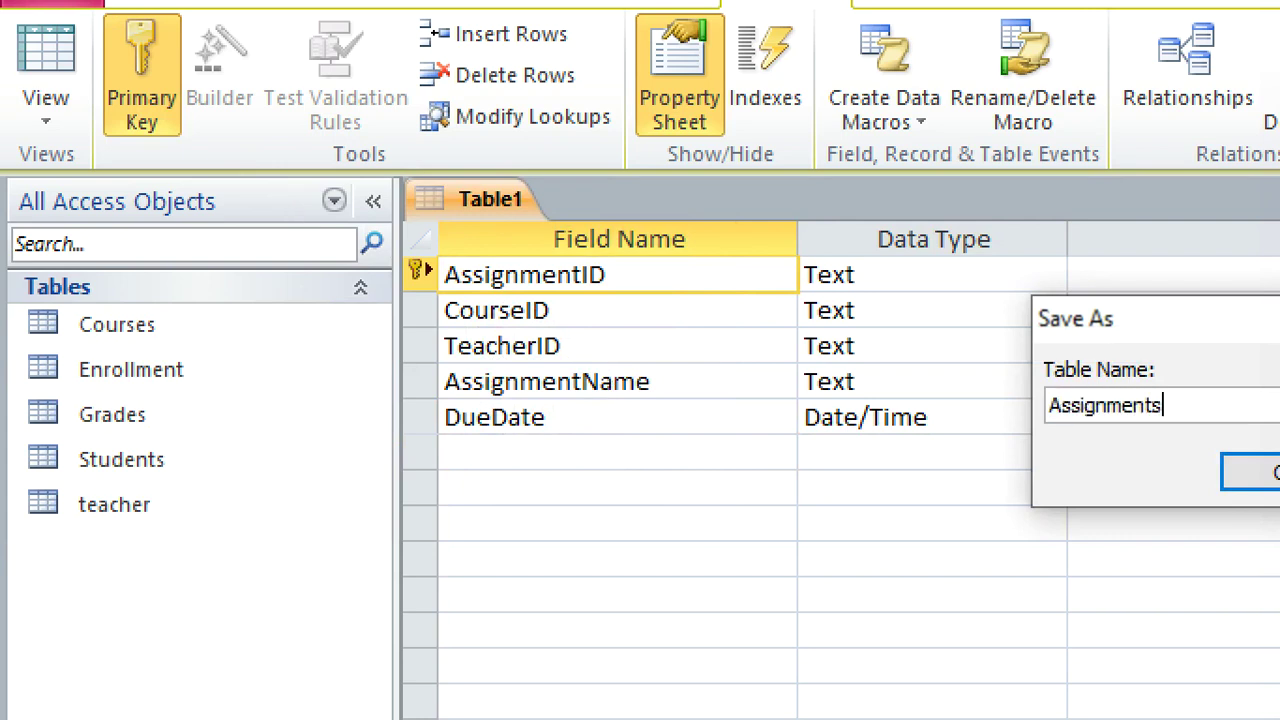
{"action": "key", "text": "Return"}
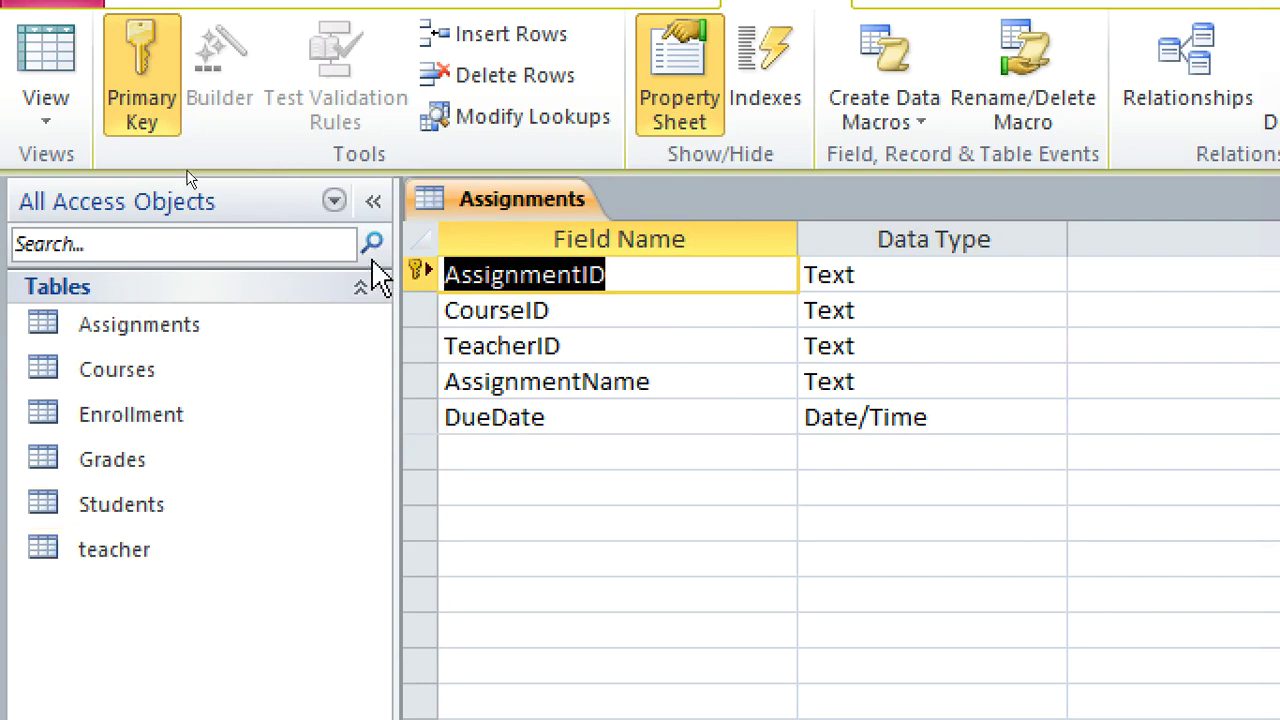
{"action": "right_click", "coordinate": [455, 215]}
{"action": "left_click", "coordinate": [534, 280]}
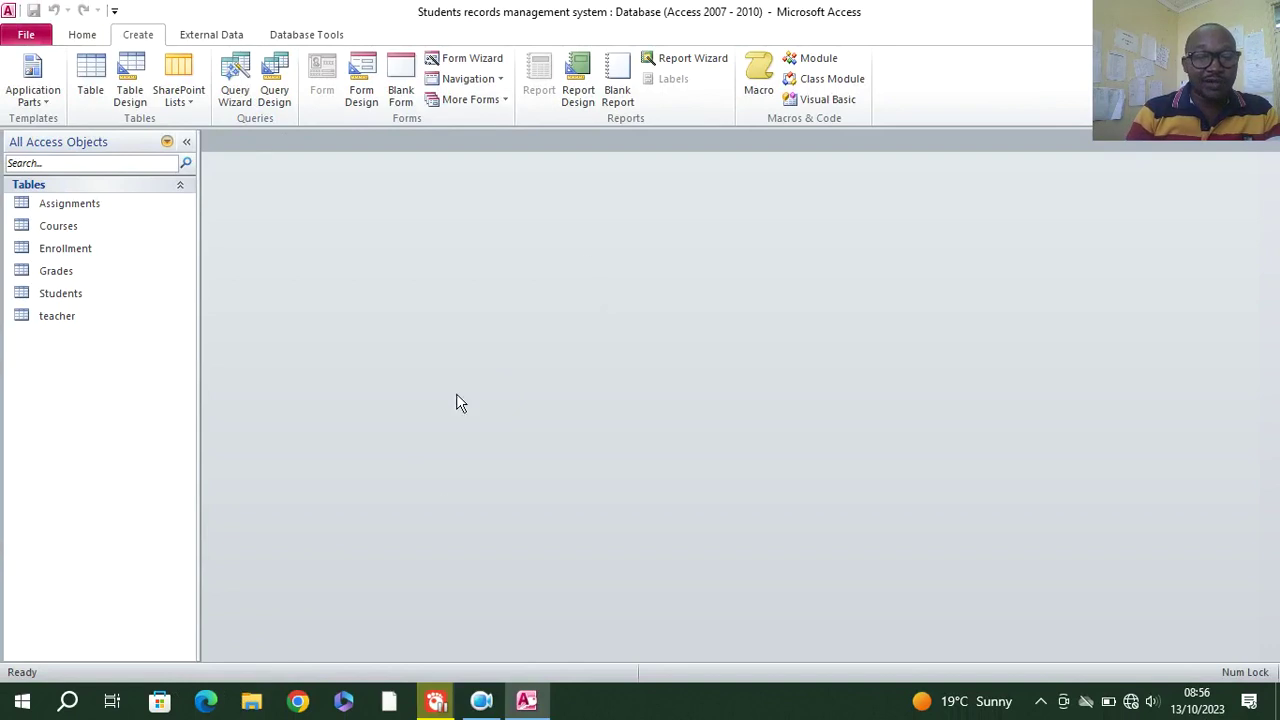
Switch to File Explorer and open the recent document E R Diagram.docx.
{"action": "left_click", "coordinate": [252, 703]}
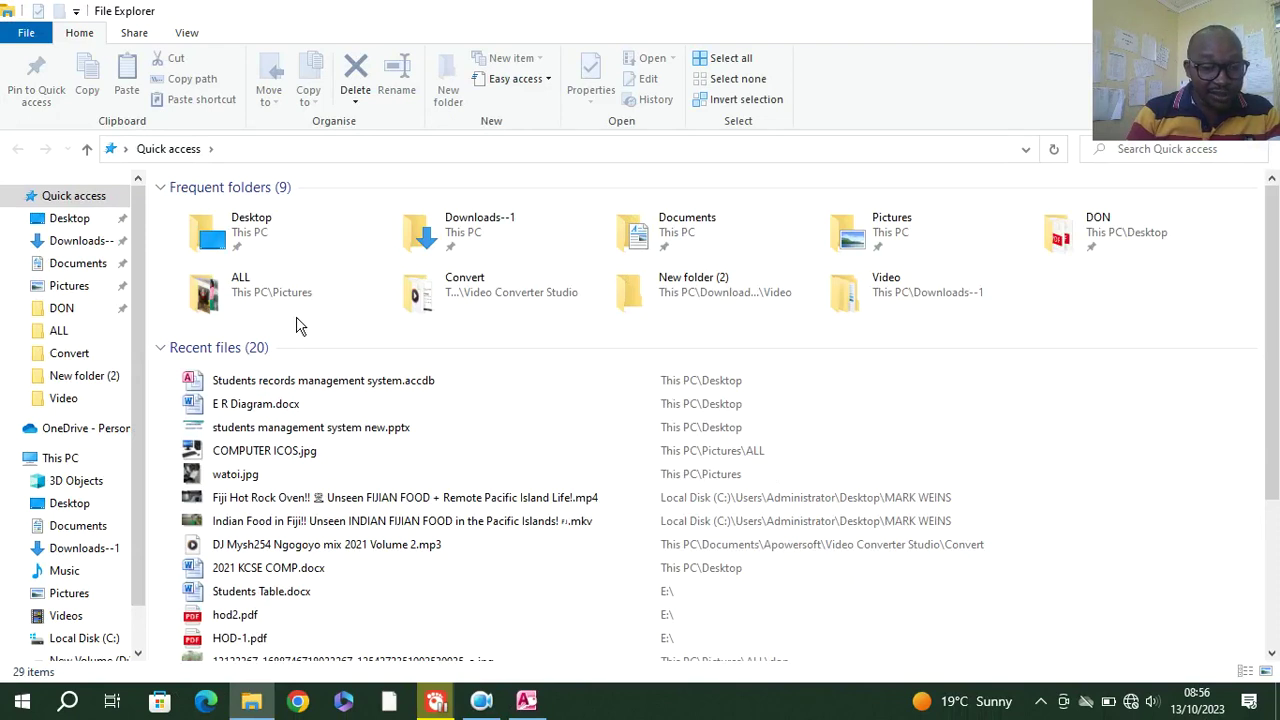
{"action": "double_click", "coordinate": [277, 406]}
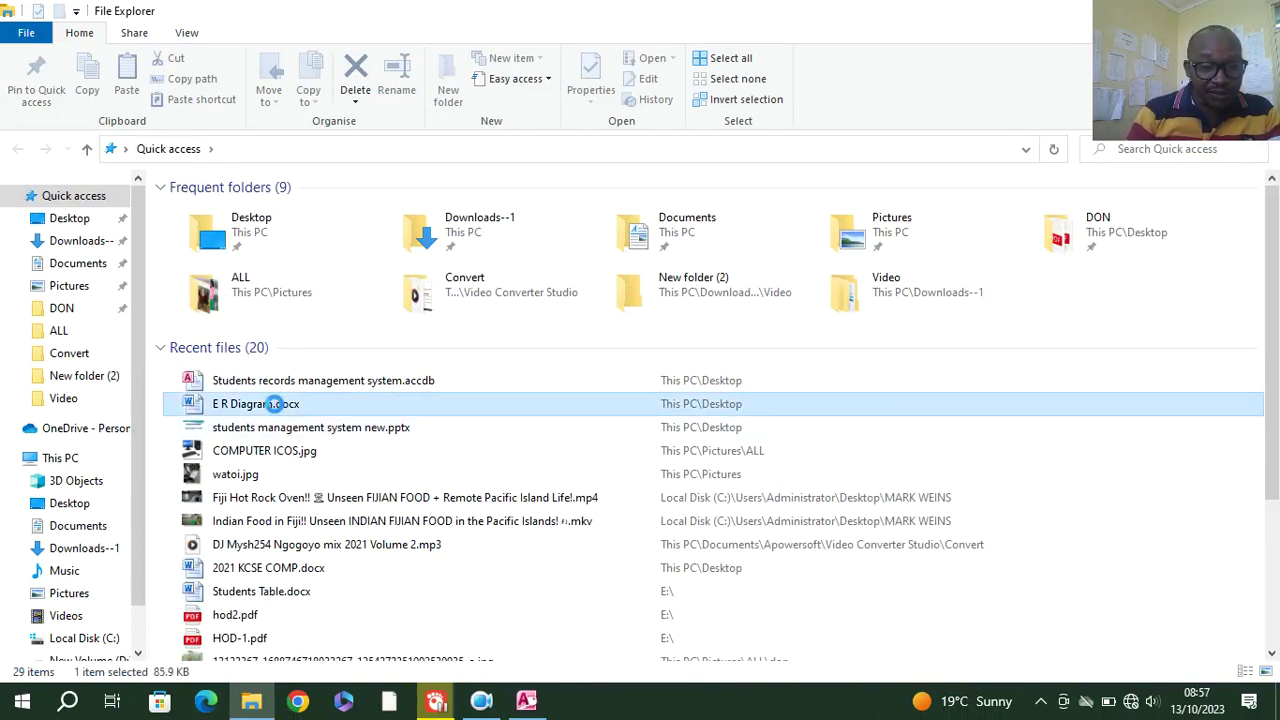